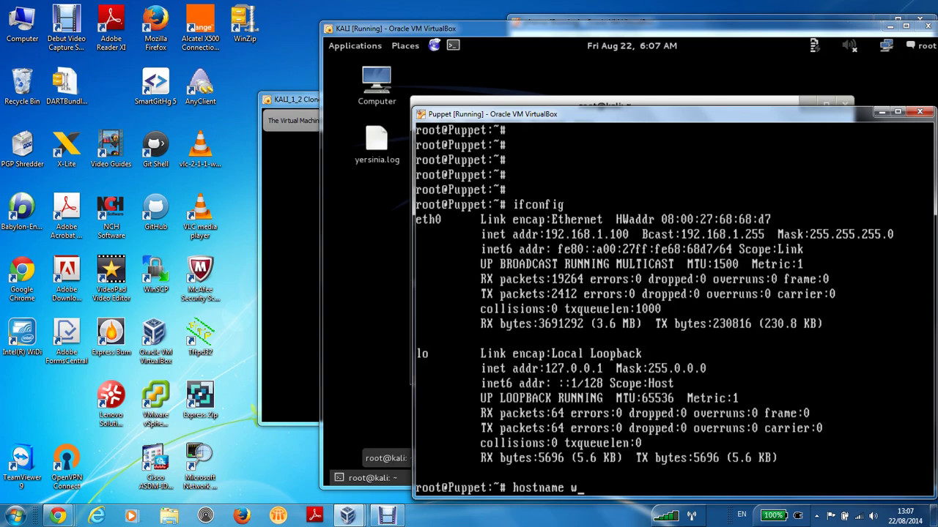
Set the Puppet machine's hostname to www and start a new bash shell at a cleared prompt
key("Return")
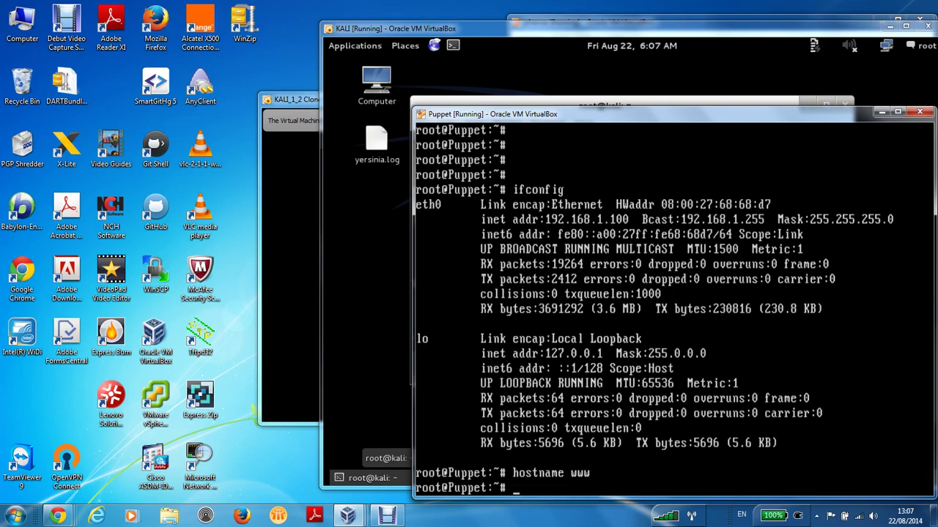
type("bash")
key("Return")
key("Return")
key("Return")
key("Return")
key("Return")
key("Return")
key("Return")
key("Return")
key("Return")
key("Return")
key("Return")
key("Return")
key("Return")
key("Return")
key("Return")
key("Return")
key("Return")
key("Return")
key("Return")
key("Return")
key("Return")
key("Return")
key("Return")
key("Return")
key("Return")
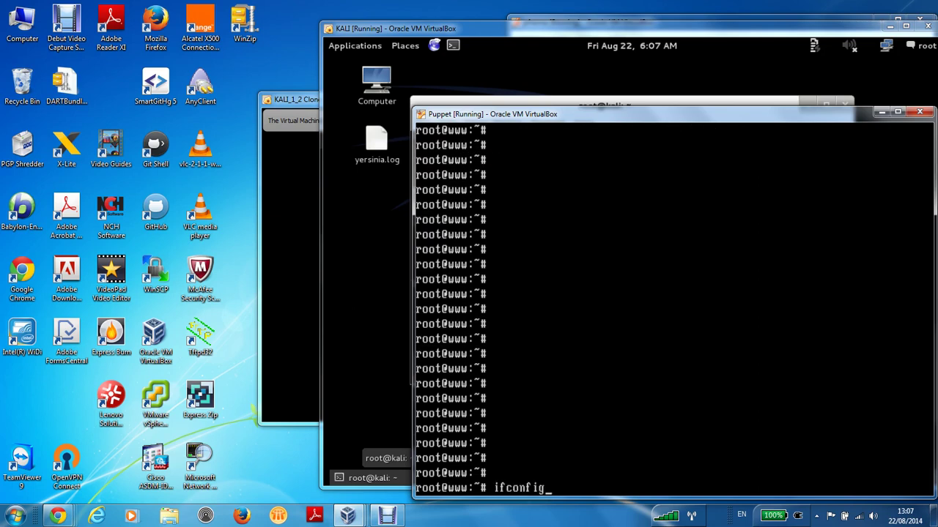
Display the Puppet machine's network interface configuration with ifconfig, without capturing the mouse
type("ifconfig")
key("Return")
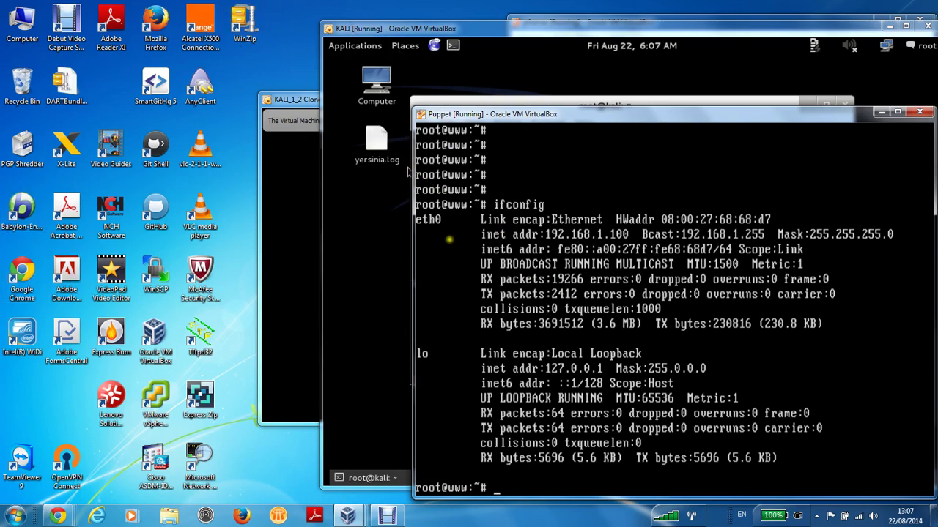
left_click(450, 241)
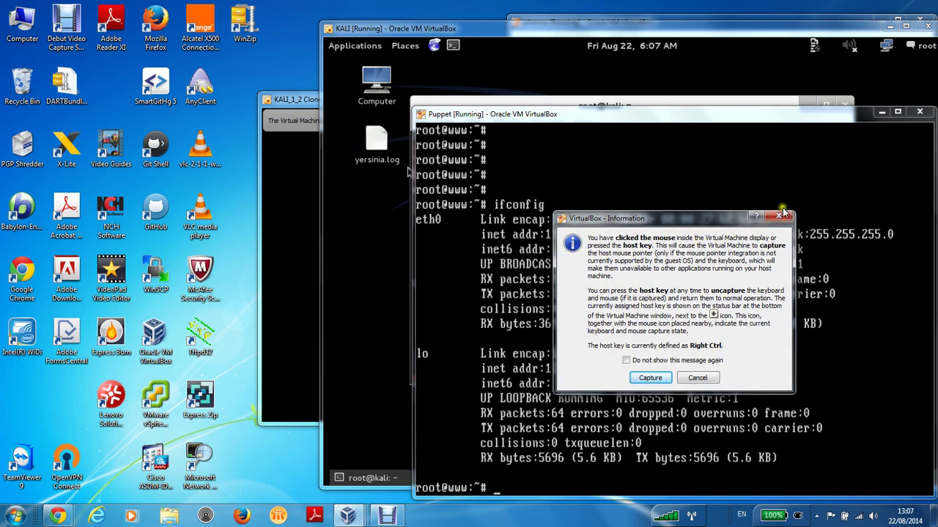
left_click(697, 378)
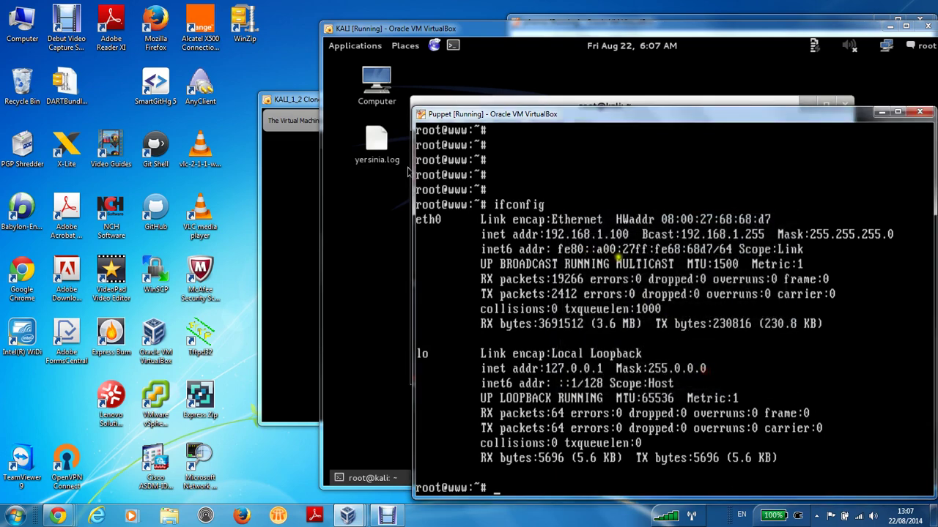
Bring the KALI terminal forward, switch to the WIN7 virtual machine and open the pfSense dashboard
left_click(359, 303)
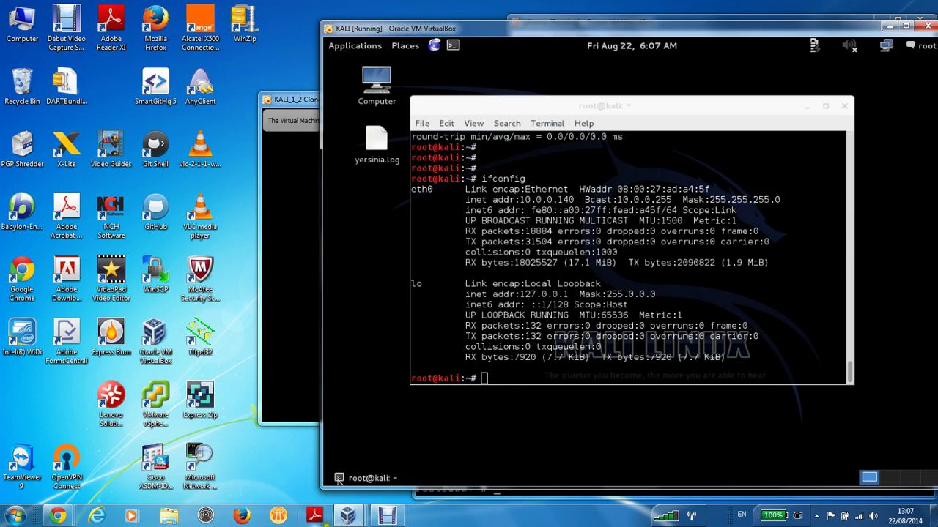
mouse_move(348, 517)
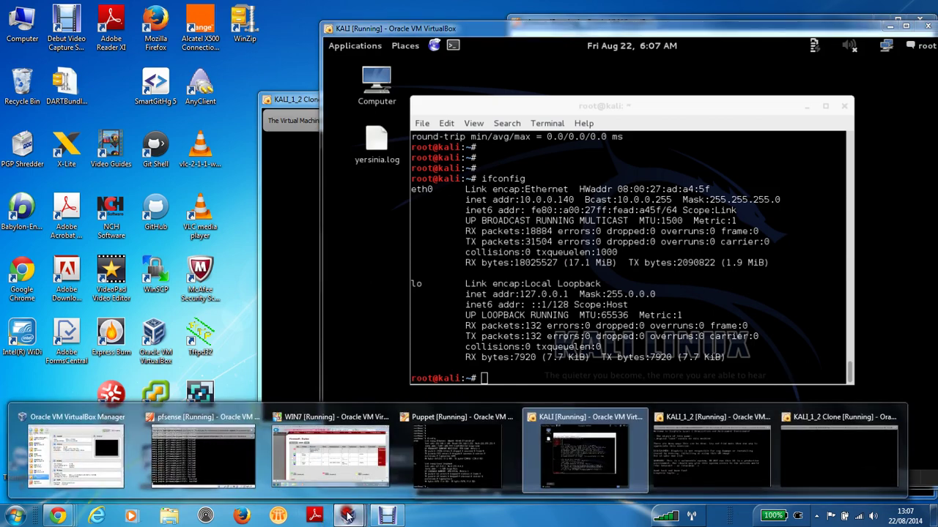
left_click(338, 465)
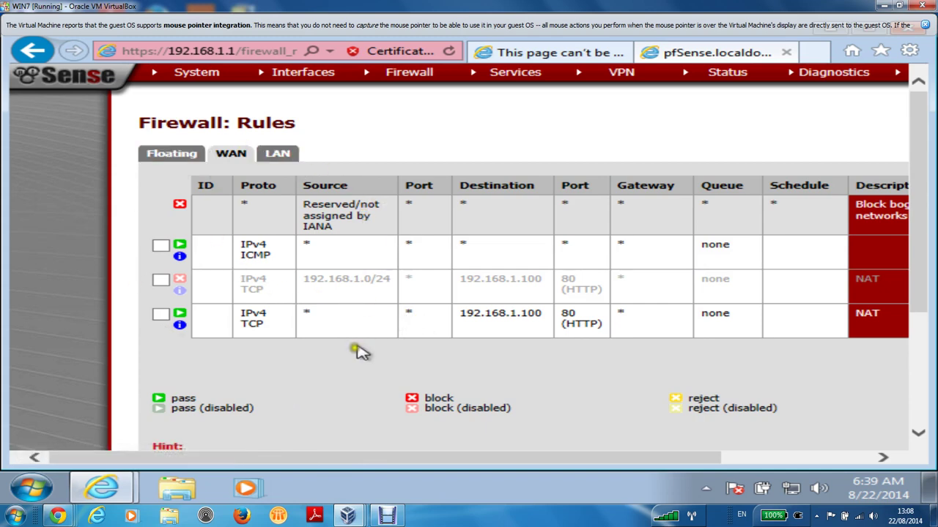
mouse_move(174, 78)
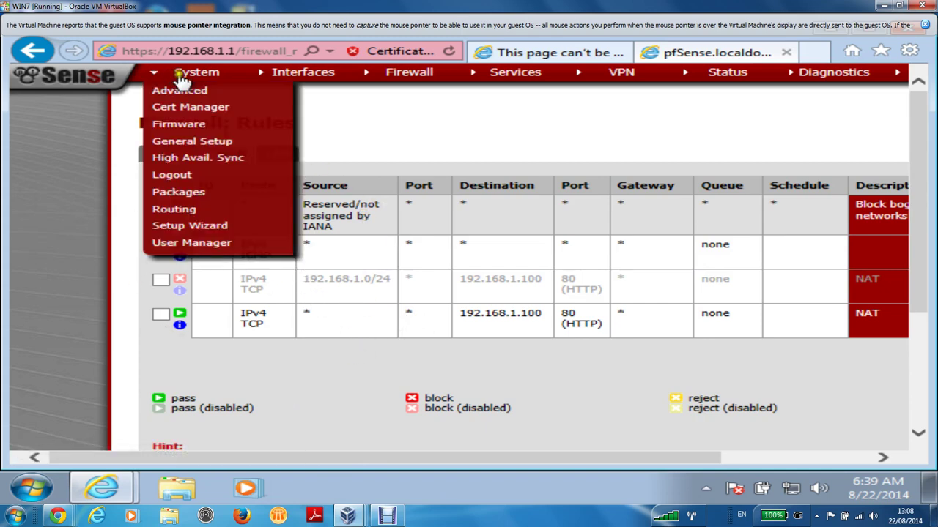
mouse_move(275, 85)
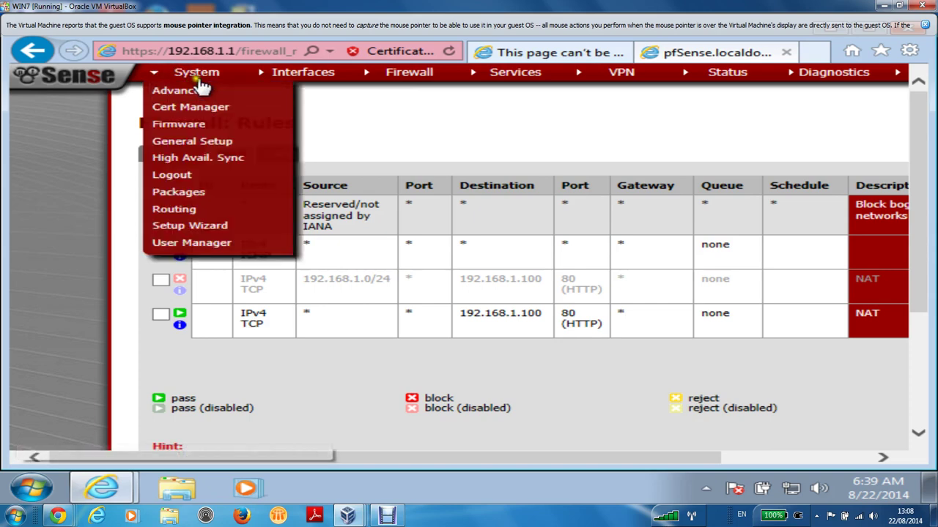
left_click(55, 80)
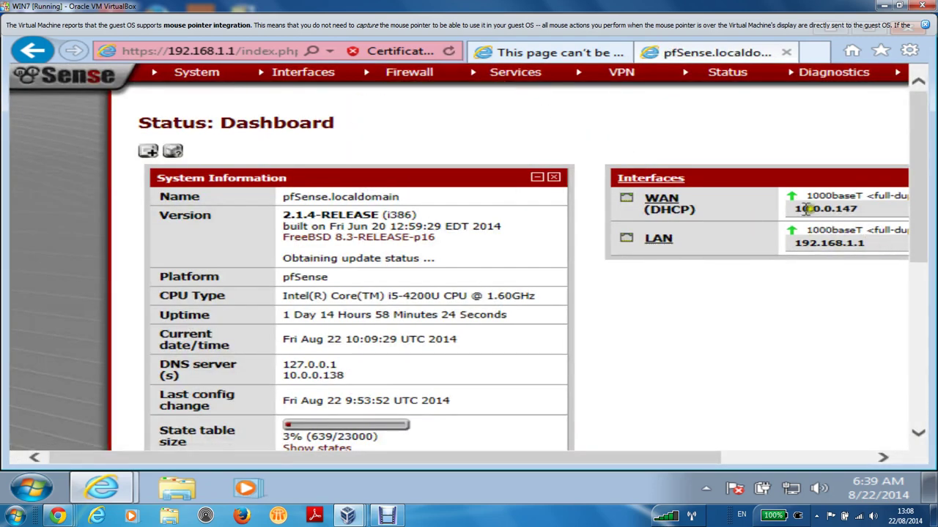
Highlight the WAN and LAN interface addresses on the pfSense dashboard and look through the rest of the page
left_click_drag(865, 213, 793, 207)
left_click_drag(868, 245, 806, 234)
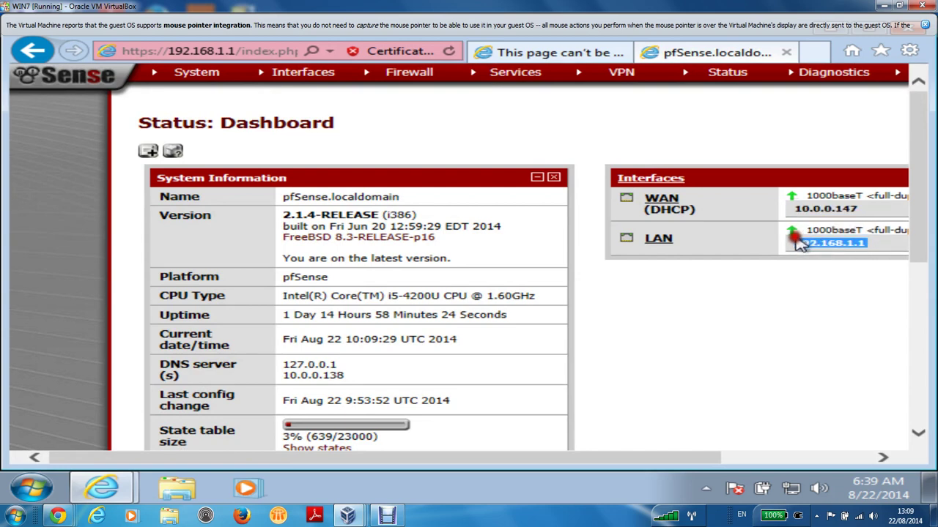
left_click(692, 302)
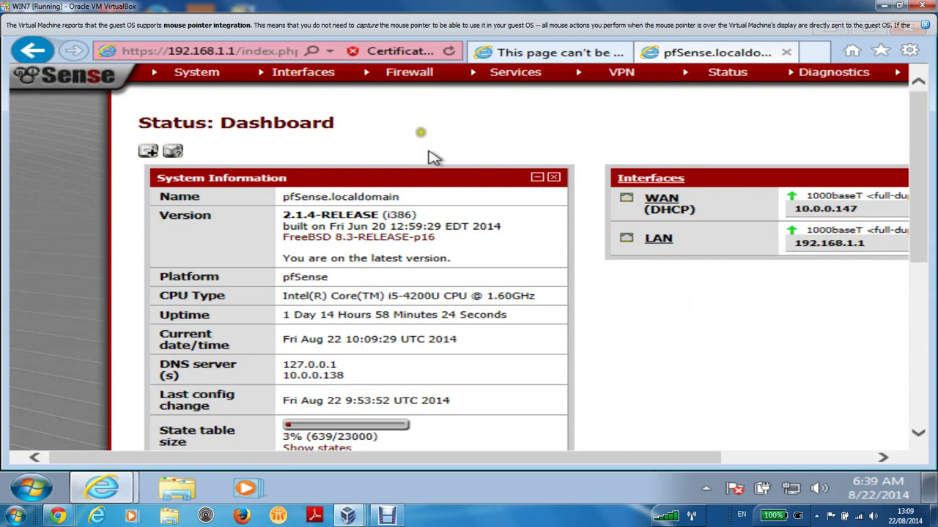
mouse_move(395, 77)
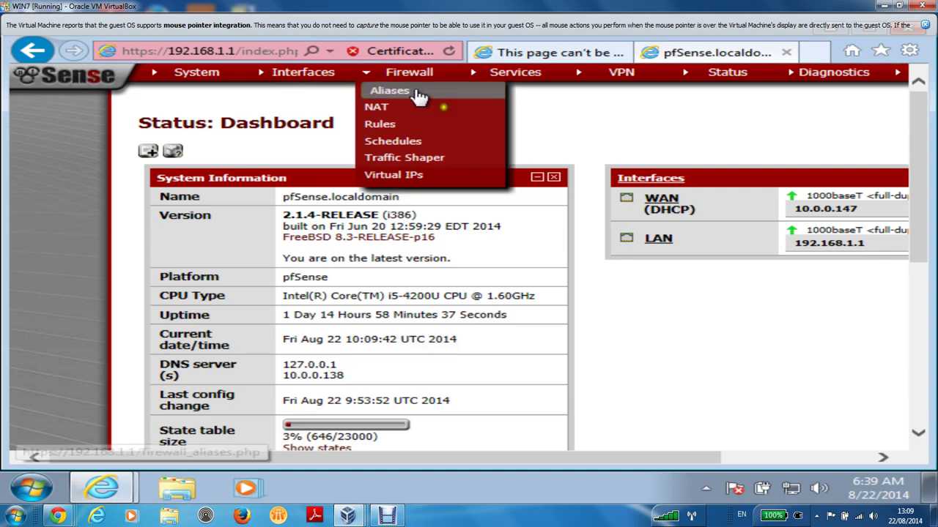
left_click(916, 386)
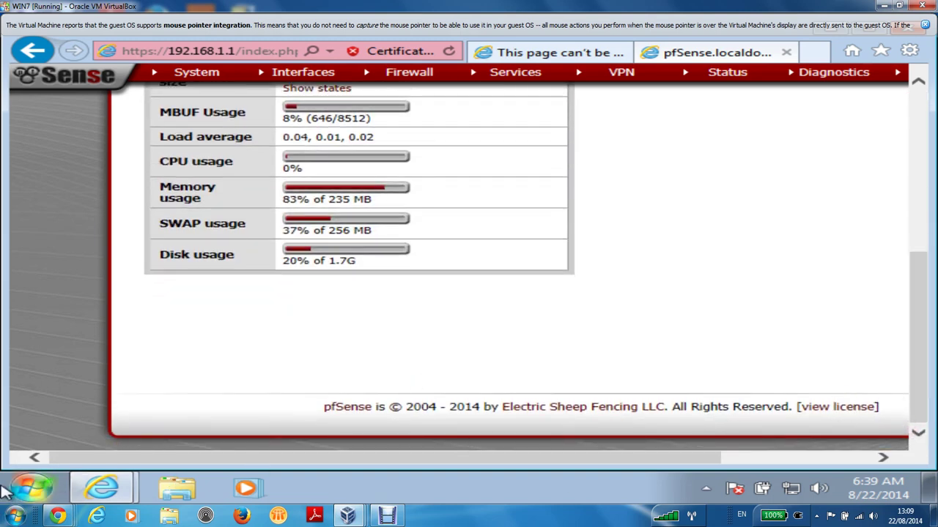
Open a command prompt in WIN7, check the IP configuration with ipconfig, and minimize the prompt window
left_click(33, 488)
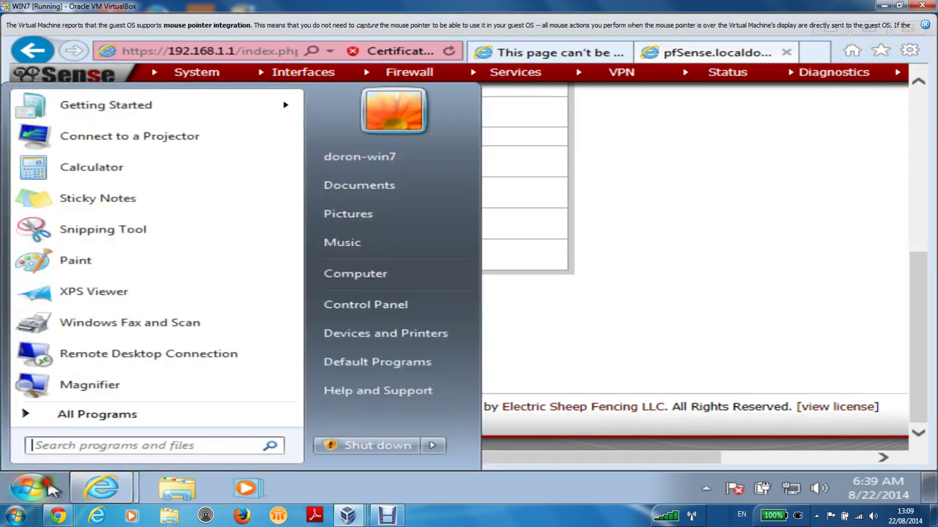
left_click(101, 440)
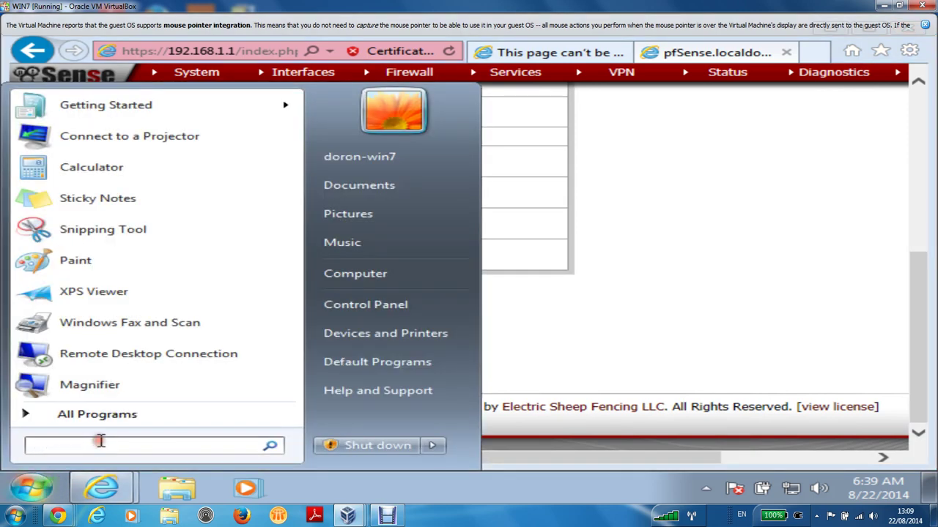
type("cmd")
key("Return")
key("Return")
key("Return")
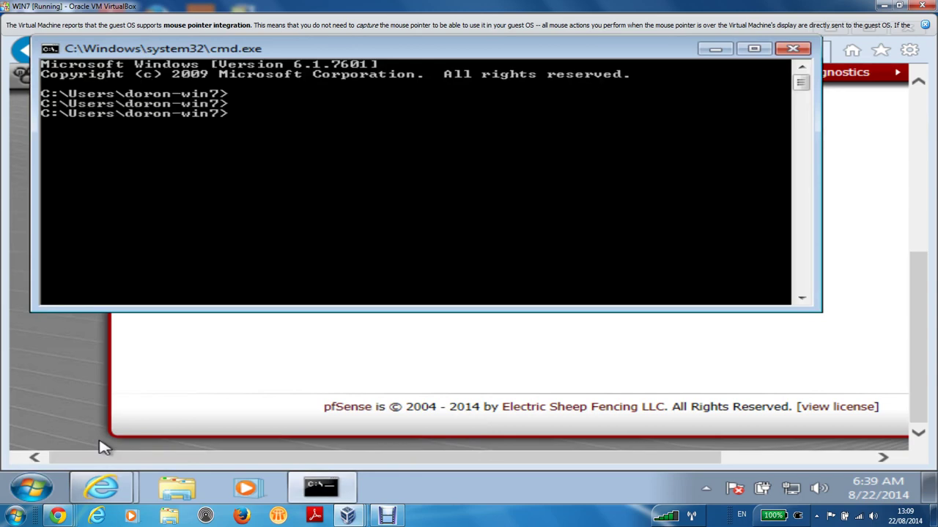
type("ipconfig")
key("Return")
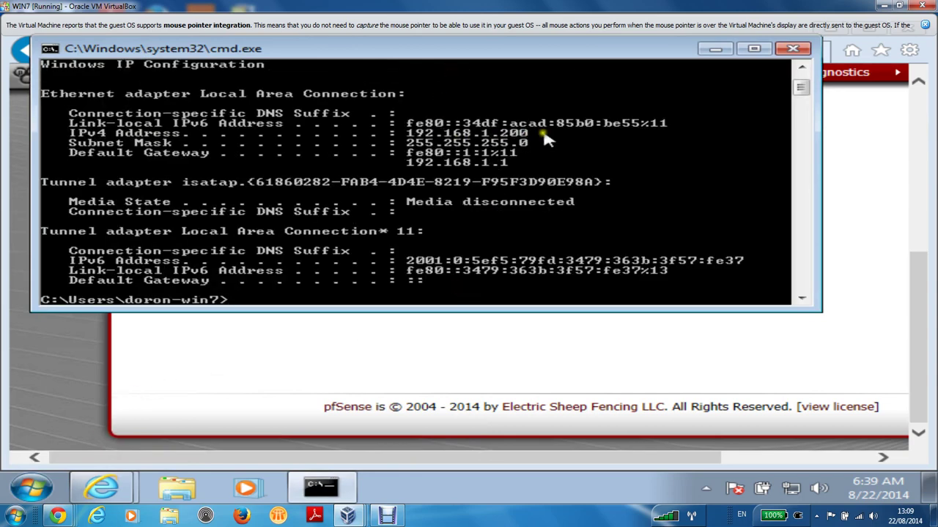
left_click(711, 50)
mouse_move(726, 81)
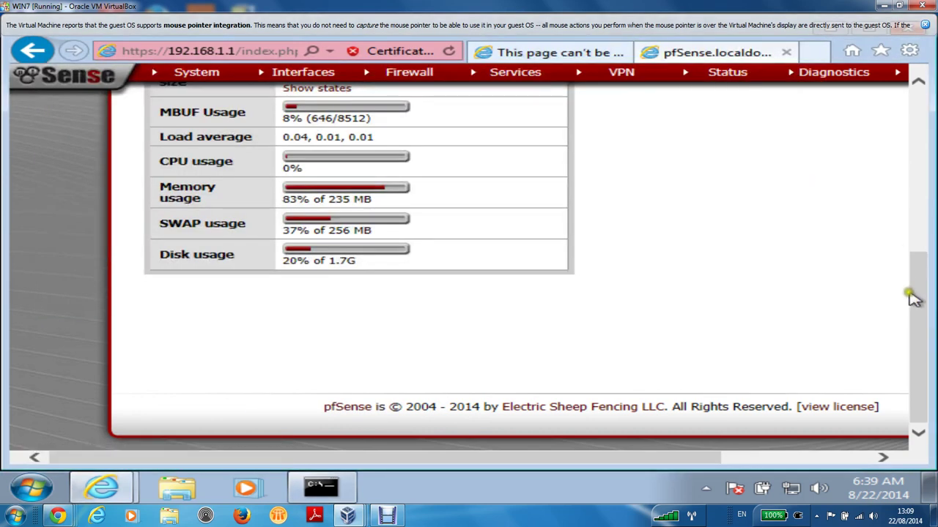
left_click_drag(915, 293, 820, 131)
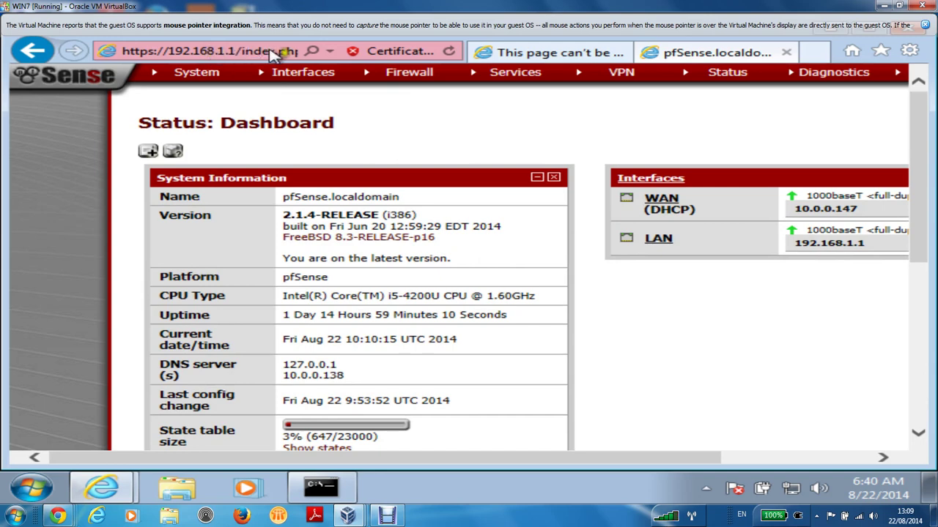
mouse_move(313, 75)
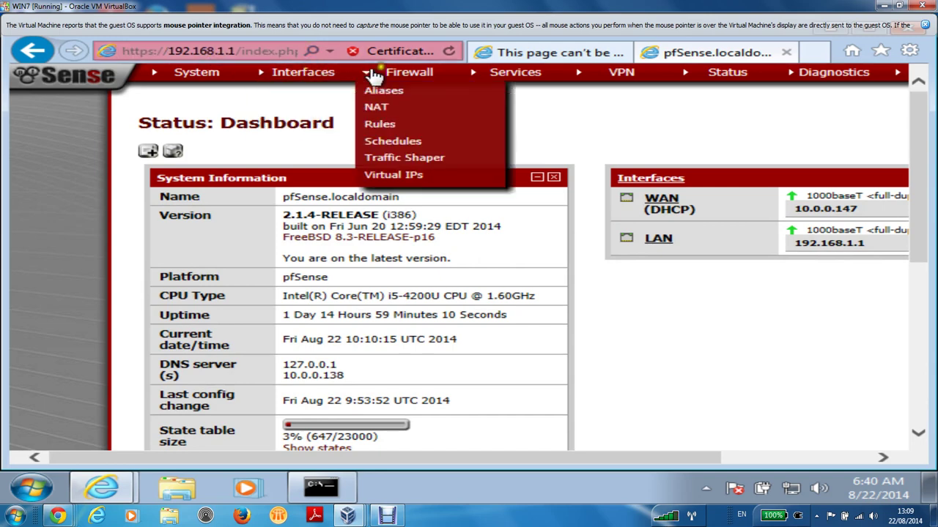
left_click(408, 107)
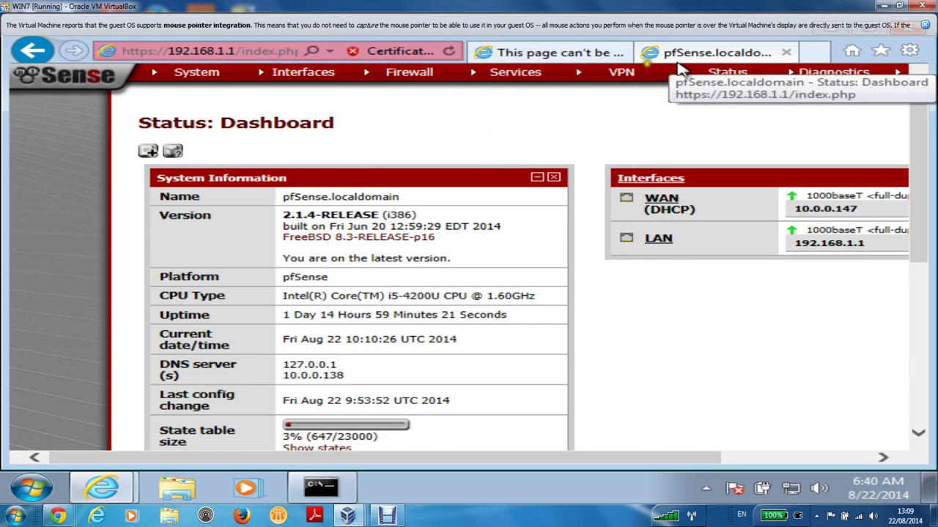
left_click(741, 58)
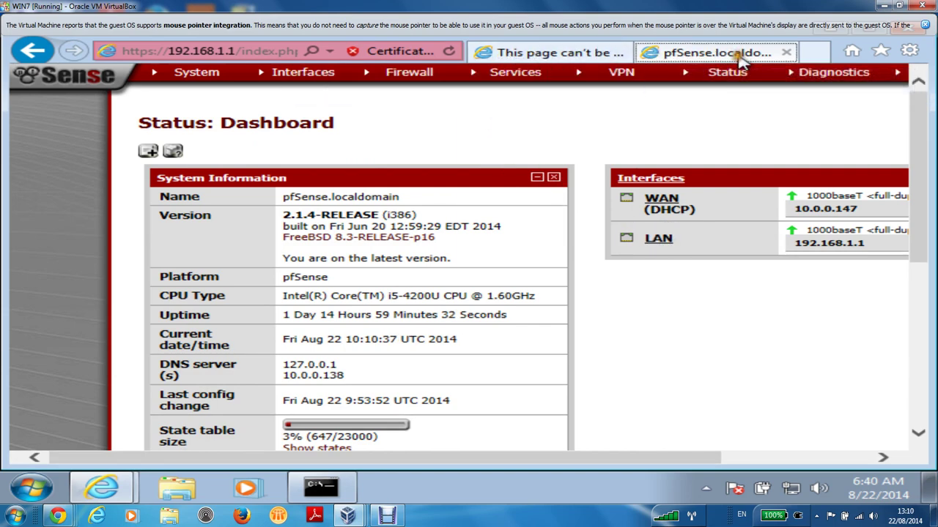
left_click(815, 52)
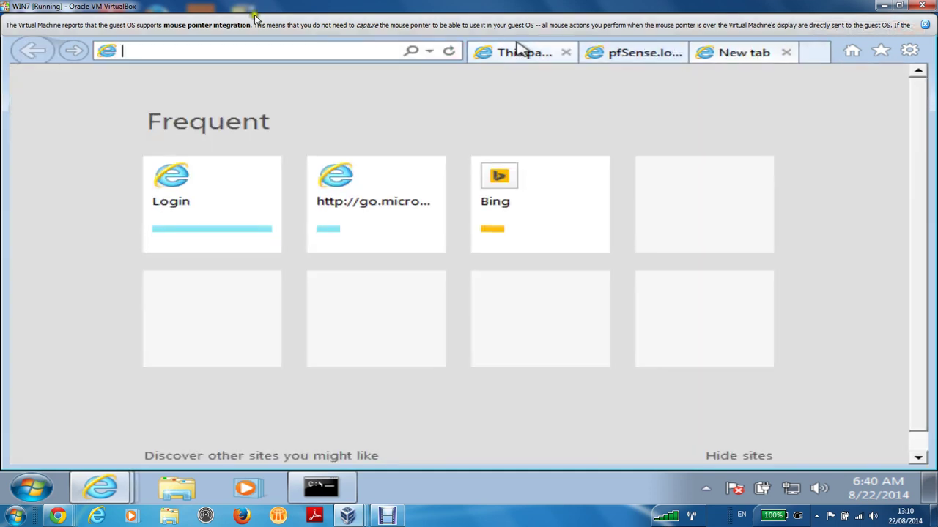
left_click(233, 62)
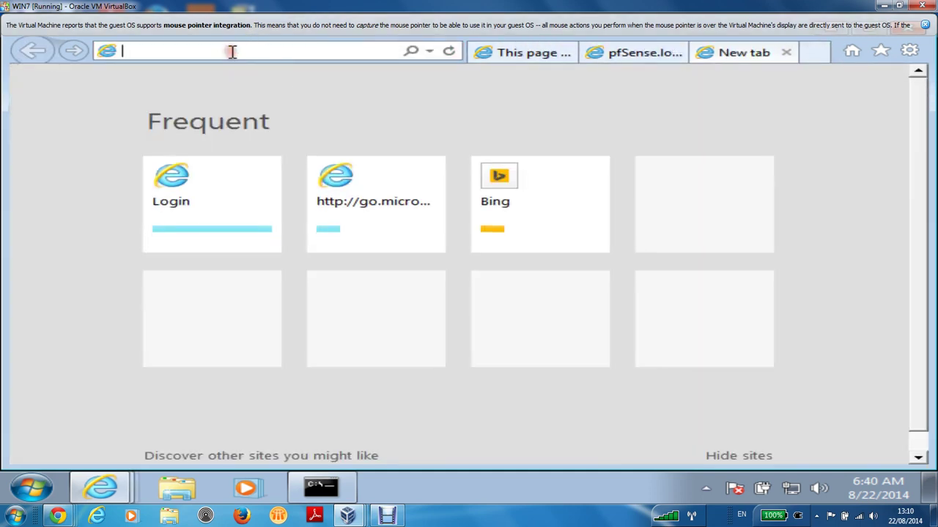
type("www.walla.co.")
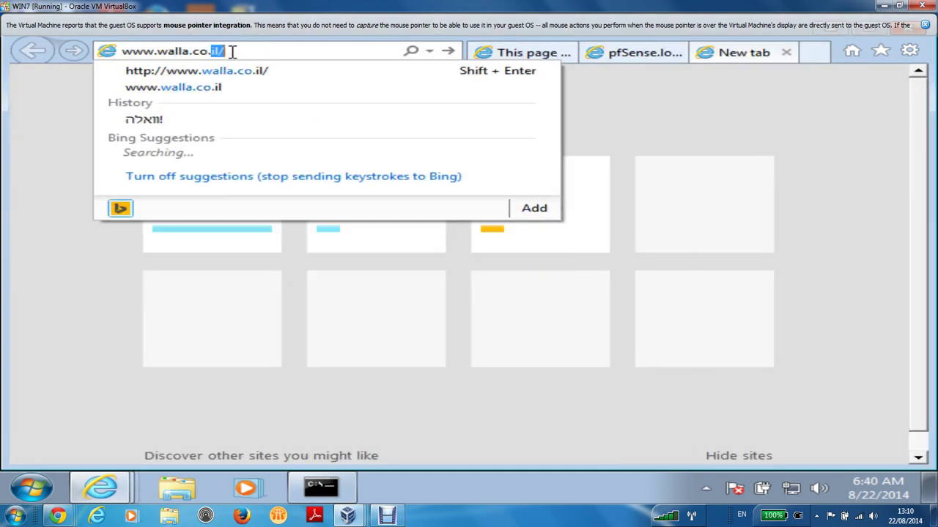
type("il")
key("Return")
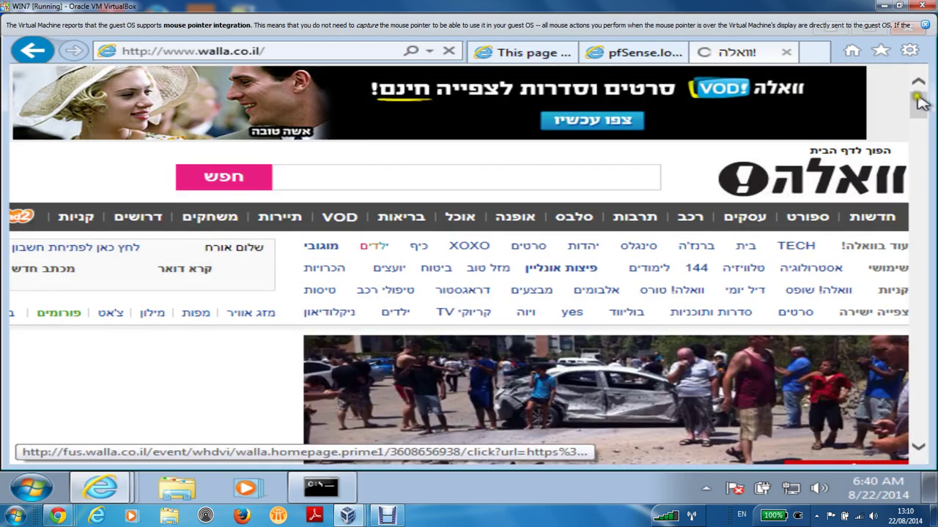
scroll(915, 126, "down", 5)
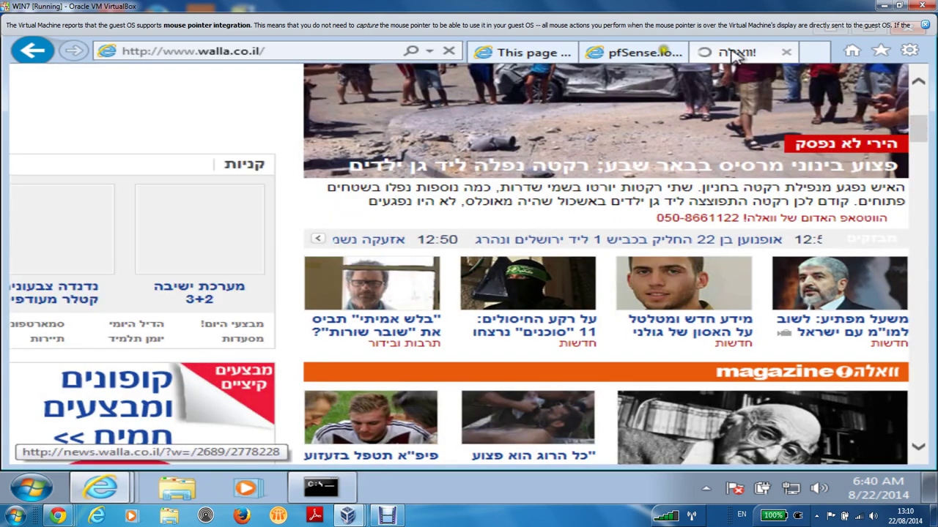
Open the Firewall section of pfSense's system logs and clear its log
left_click(626, 53)
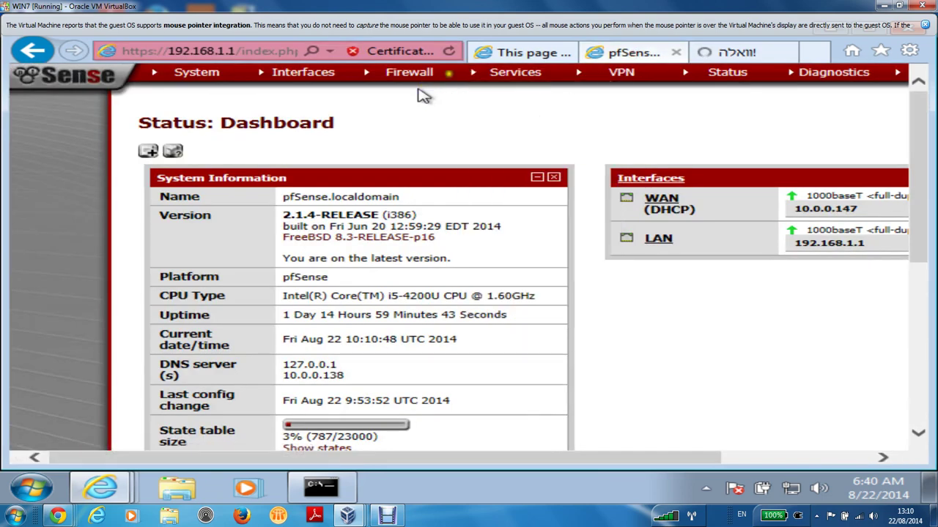
mouse_move(732, 74)
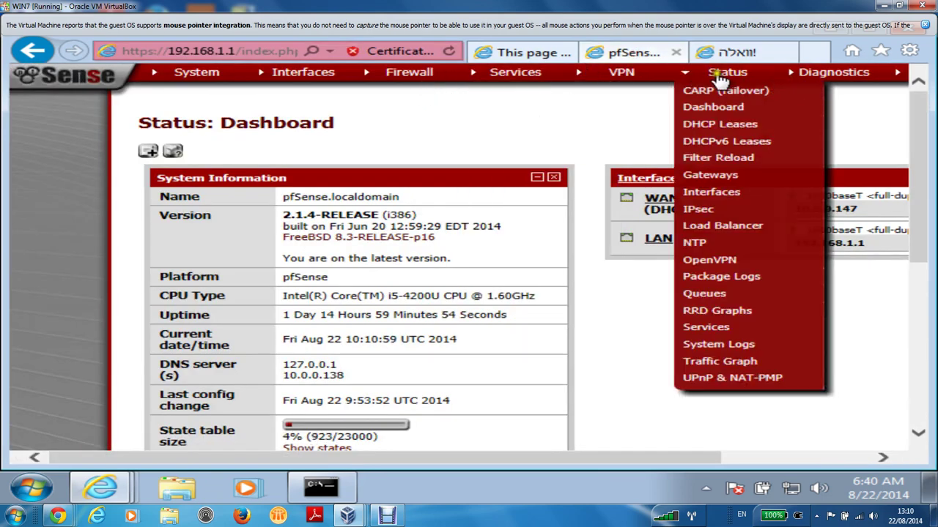
left_click(707, 344)
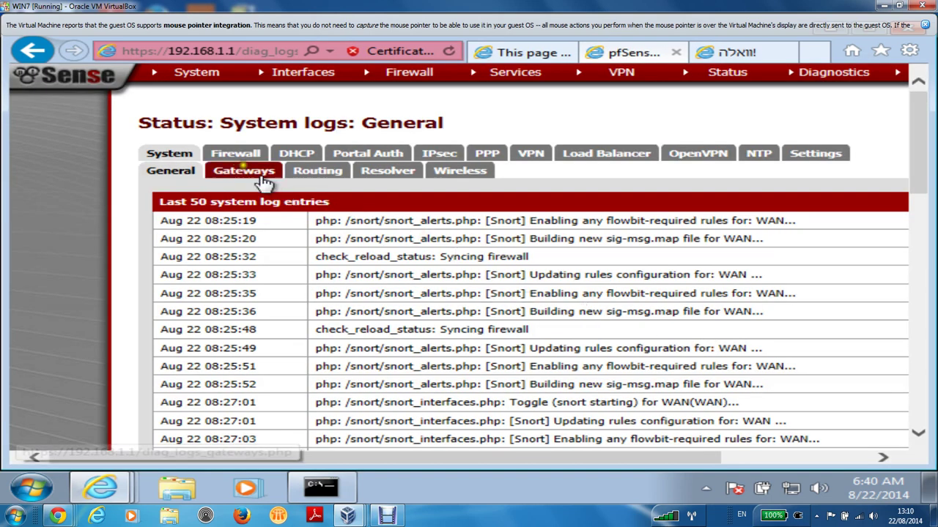
left_click(234, 156)
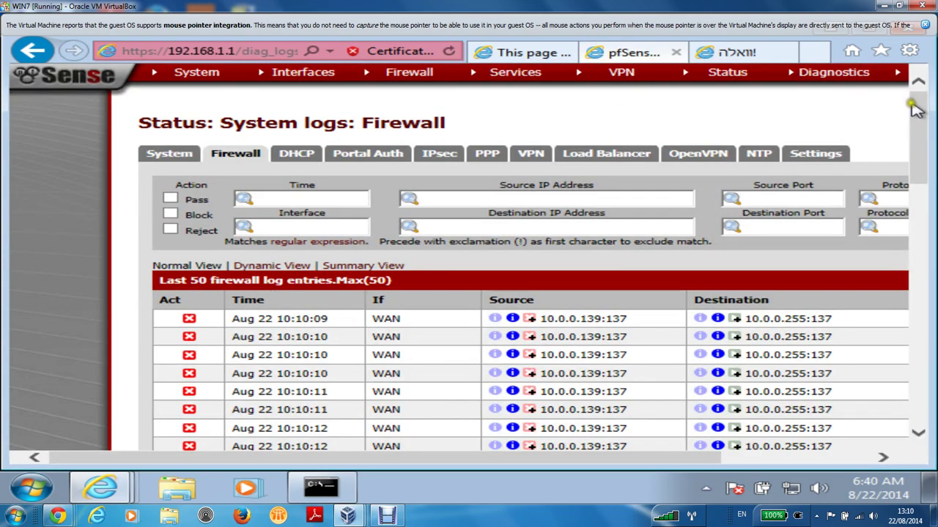
left_click_drag(915, 112, 907, 351)
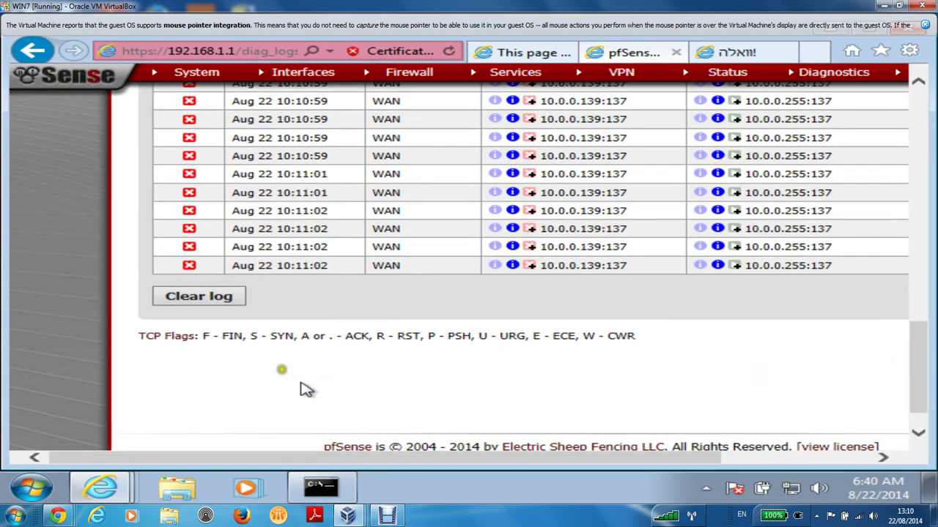
left_click(213, 302)
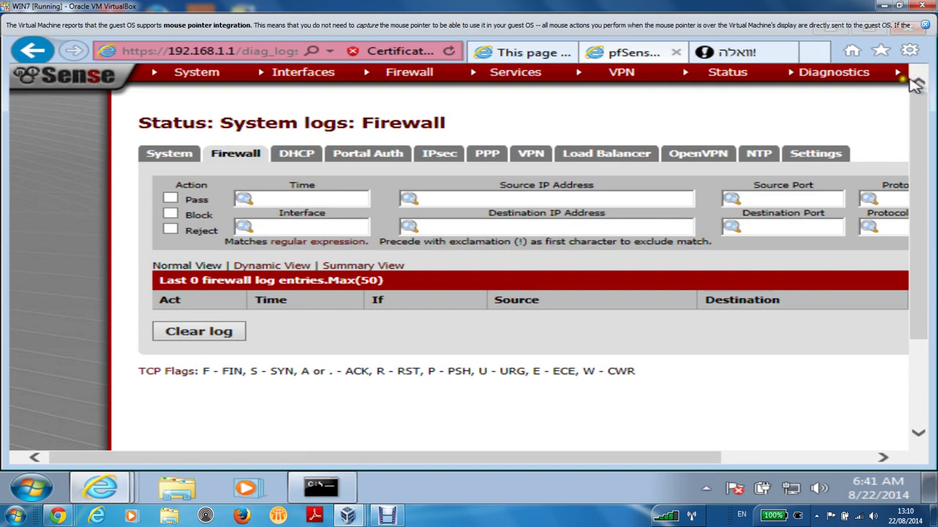
Close the walla.co.il browser tab and return to the pfSense firewall log
left_click(765, 57)
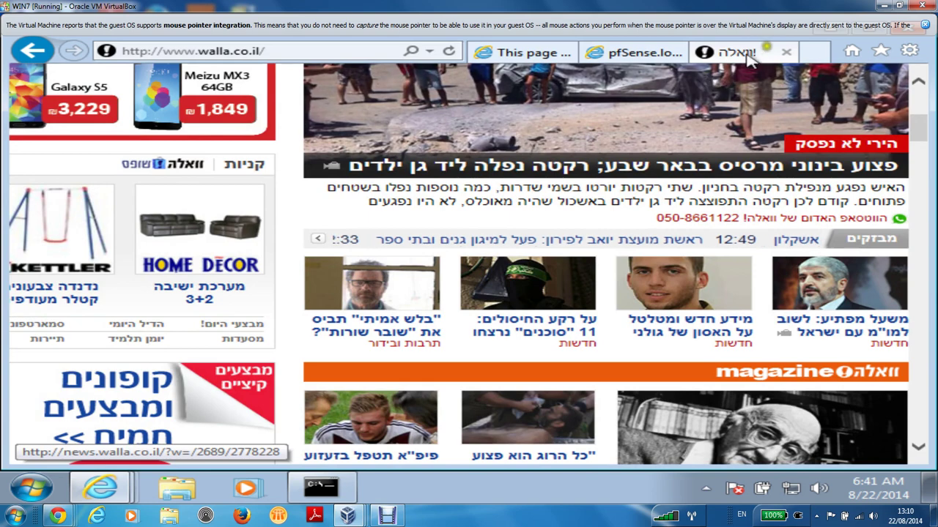
left_click(786, 53)
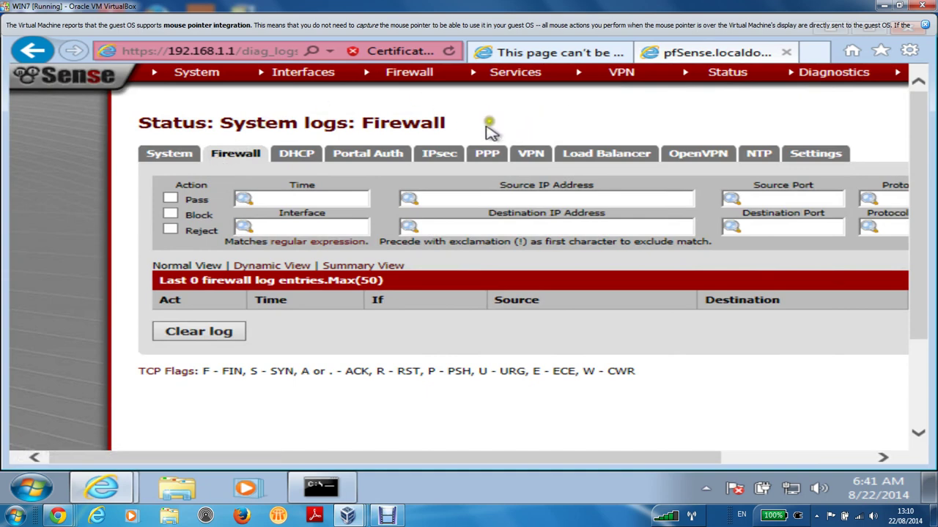
mouse_move(856, 79)
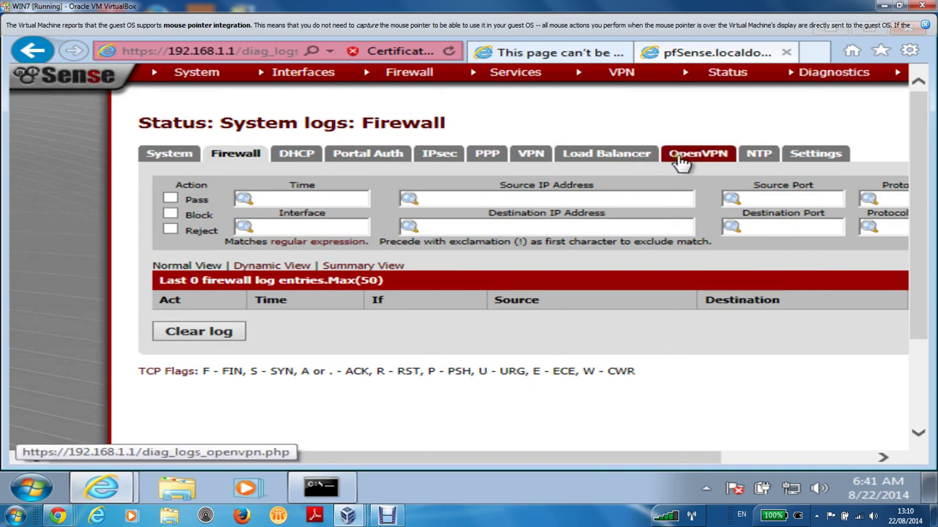
Go to pfSense's NAT port forward list and open the WAN HTTP redirect entry for editing
mouse_move(408, 73)
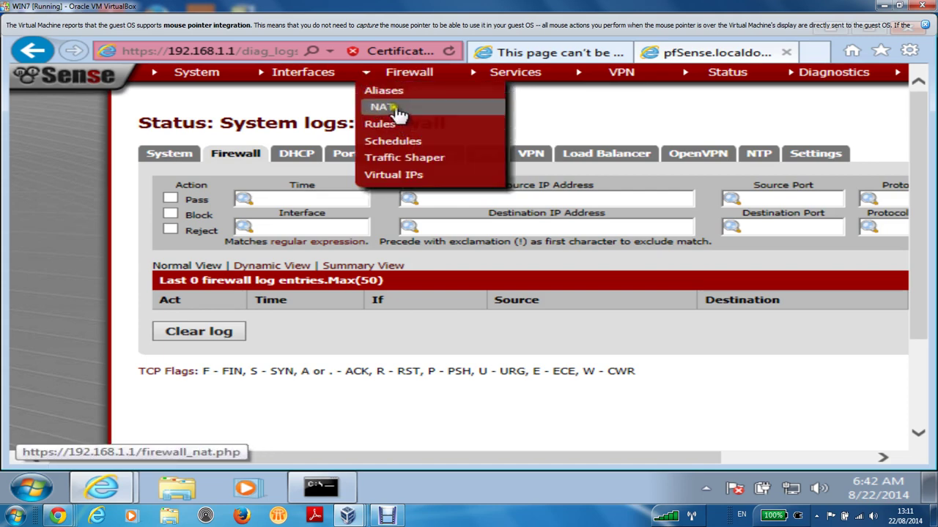
left_click(395, 115)
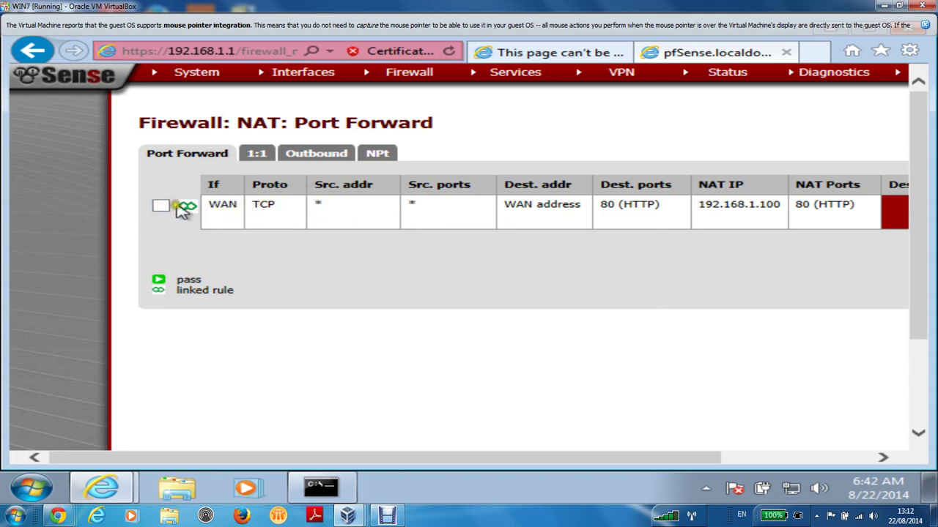
double_click(245, 210)
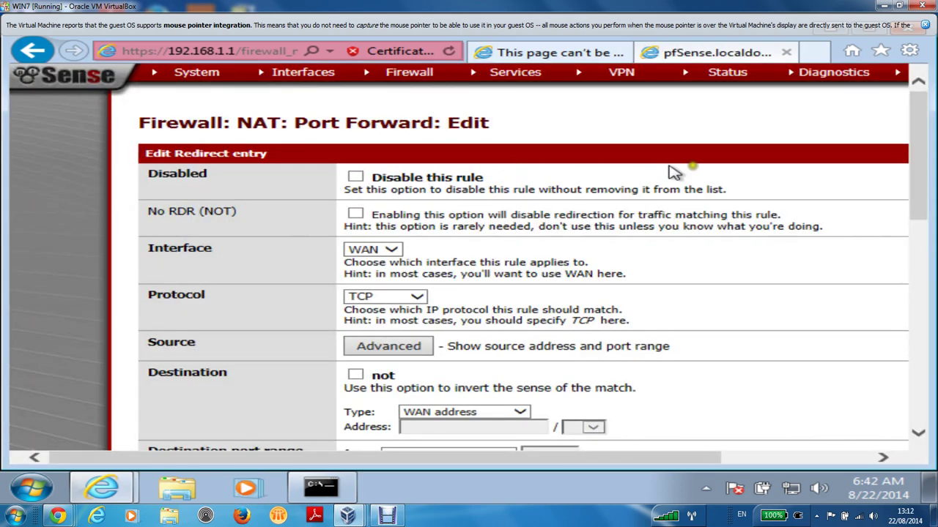
Review the port forward entry's destination, redirect target and filter rule settings, and leave it without saving
left_click_drag(921, 140, 920, 172)
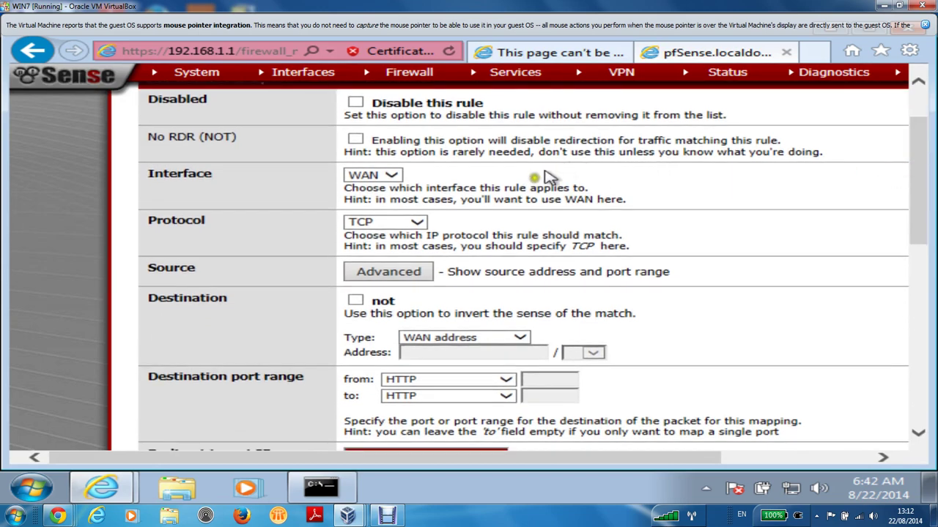
left_click_drag(917, 164, 917, 230)
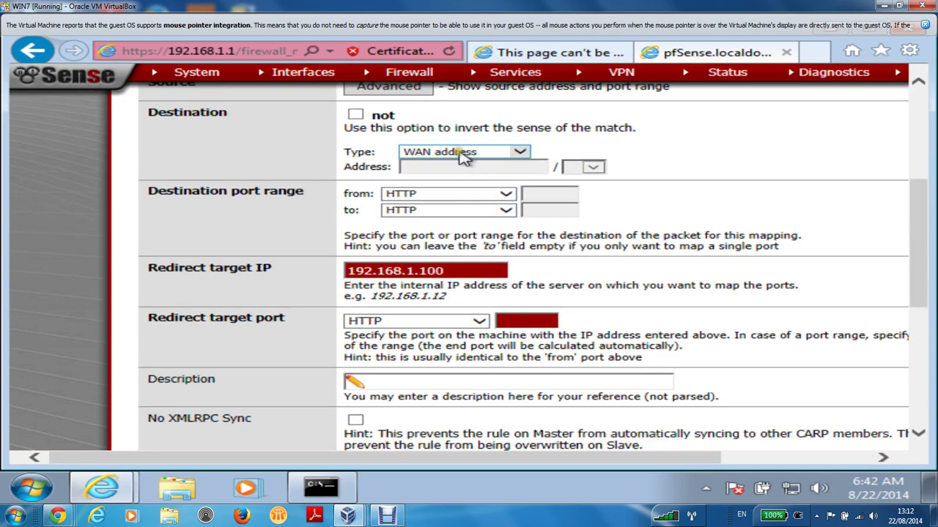
left_click(444, 203)
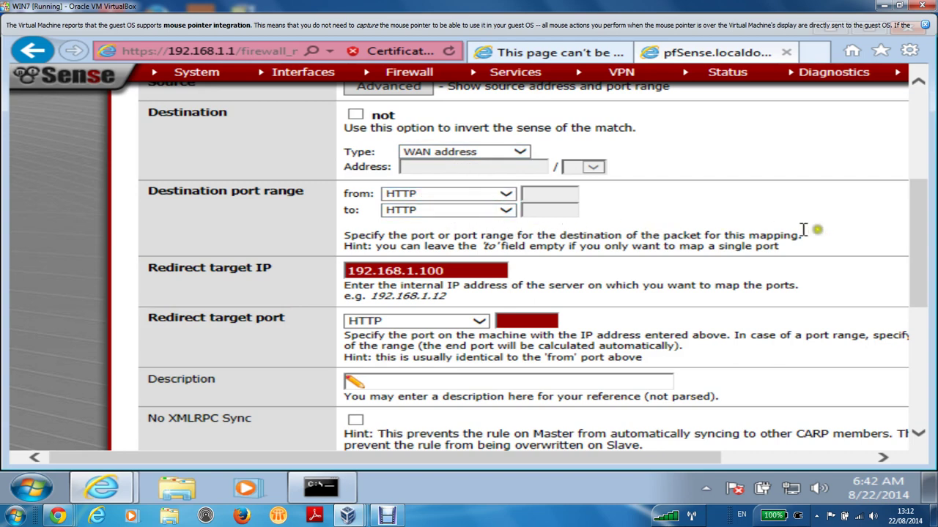
left_click_drag(909, 198, 911, 214)
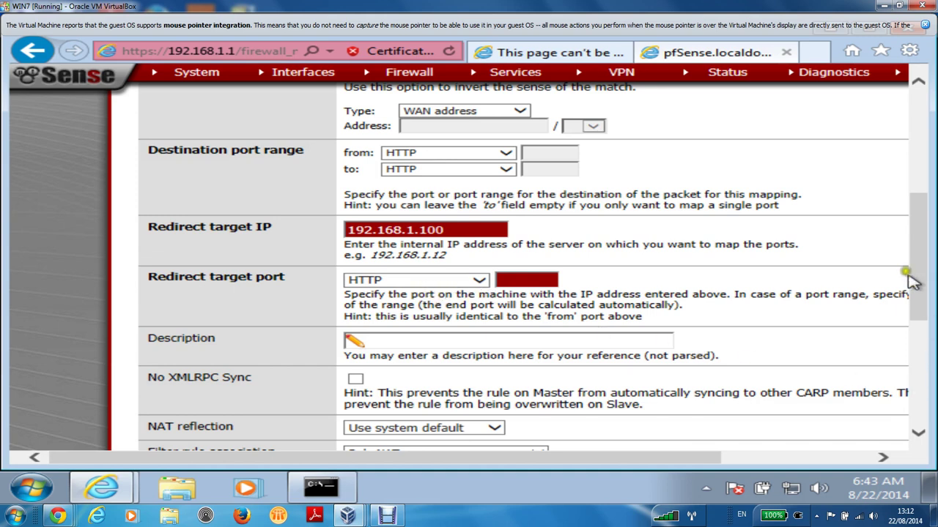
scroll(925, 296, "down", 2)
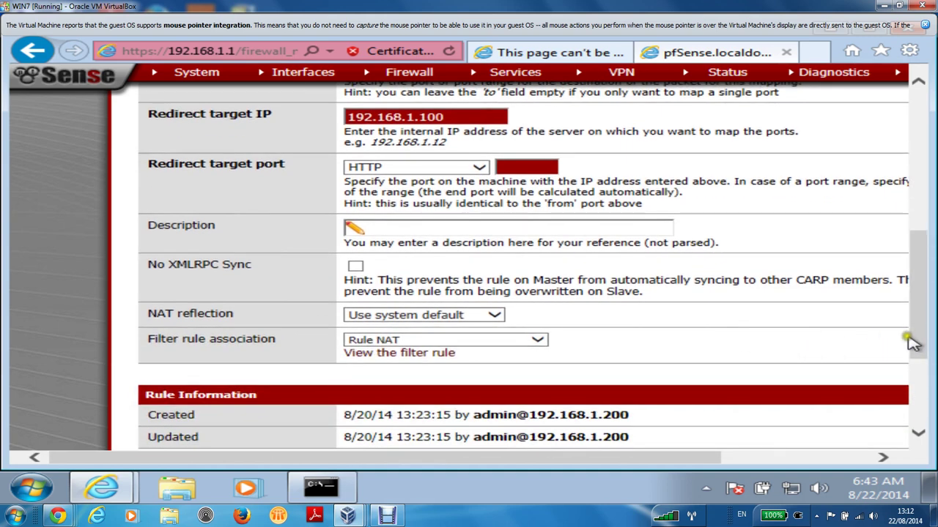
left_click_drag(914, 324, 901, 364)
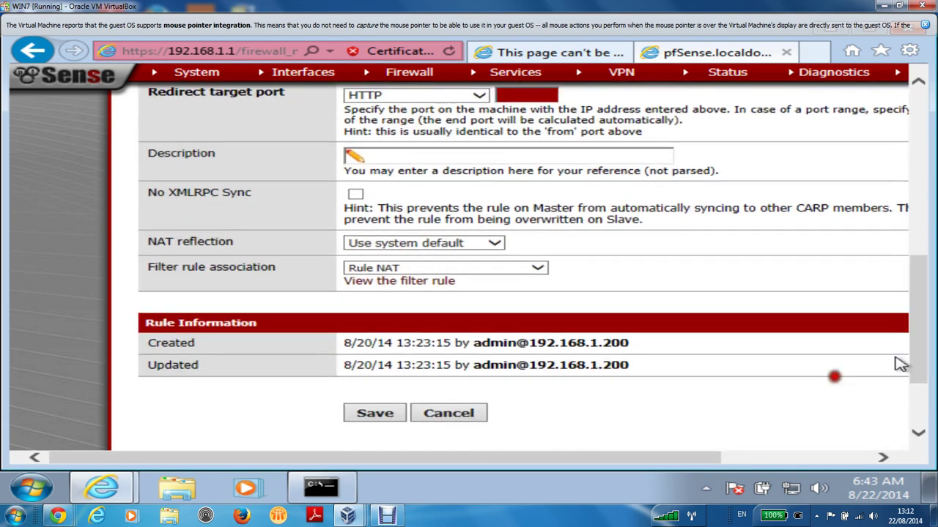
left_click(447, 421)
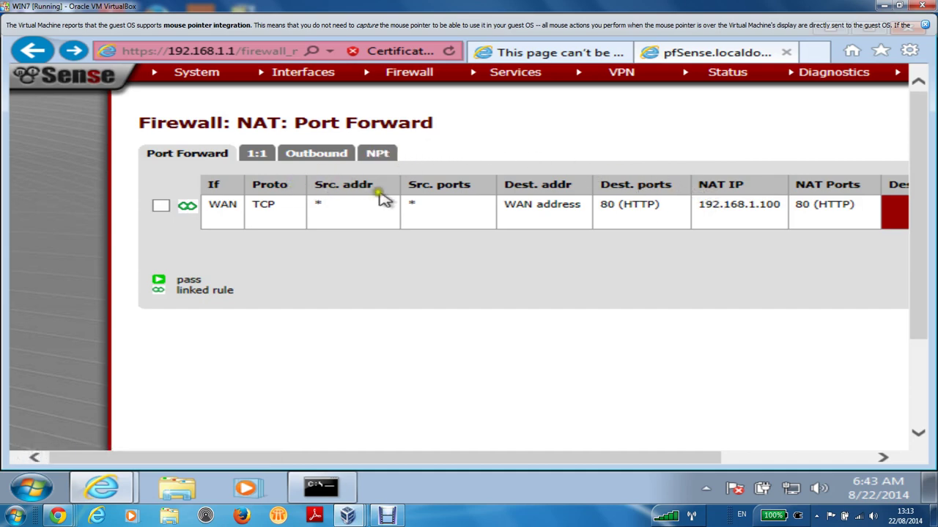
left_click(183, 207)
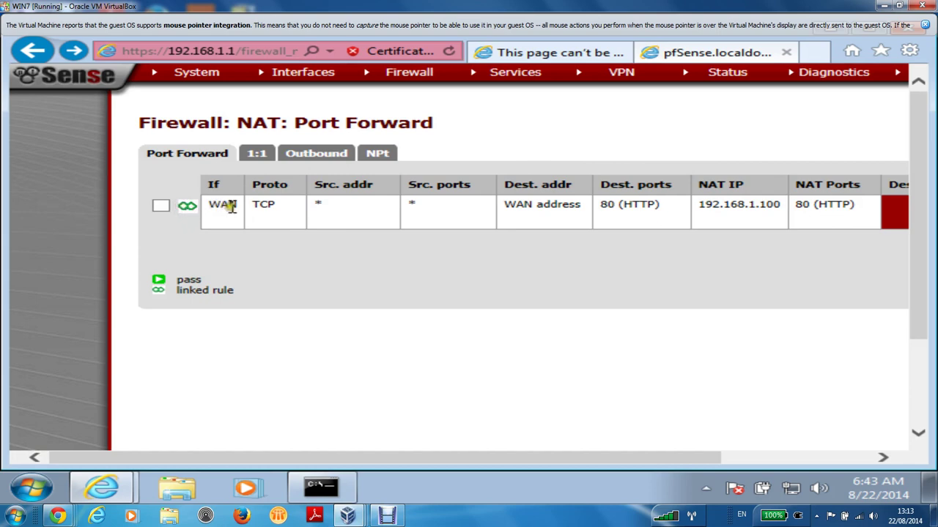
Open the WAN firewall rules and examine the ICMP rule and the two TCP rules for 192.168.1.100 on port 80
mouse_move(387, 73)
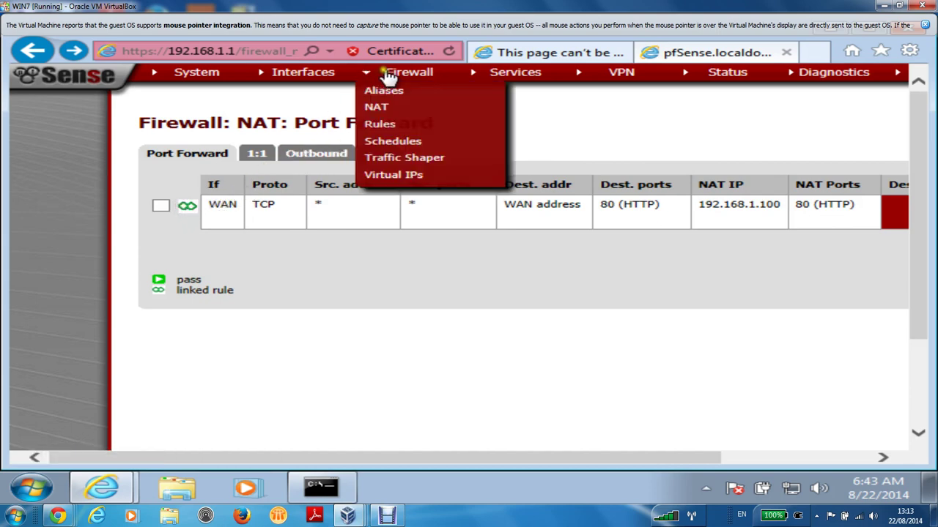
left_click(381, 123)
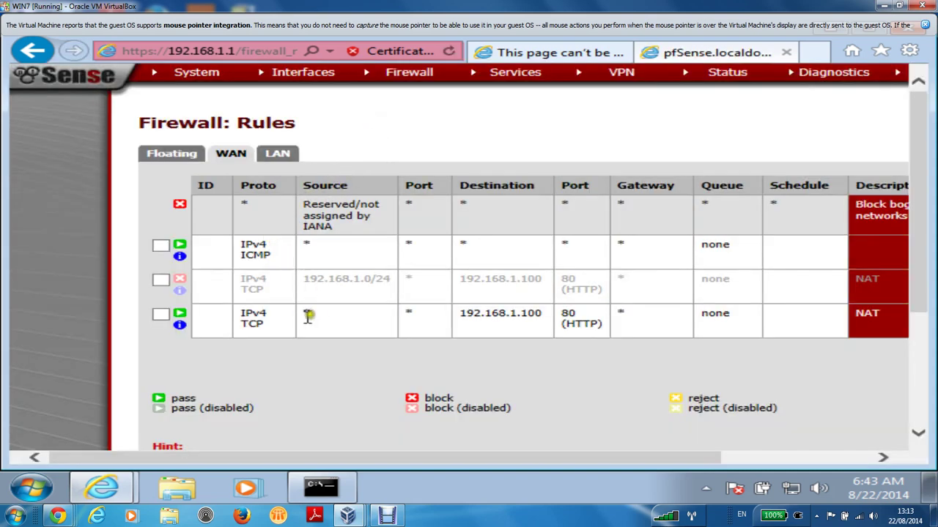
left_click(342, 325)
left_click(342, 326)
left_click(342, 325)
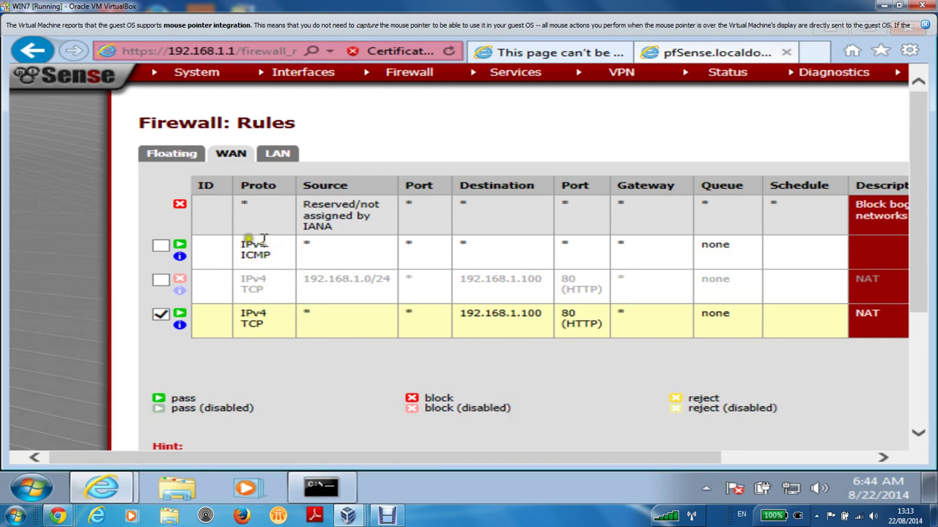
left_click_drag(228, 240, 329, 264)
left_click_drag(475, 266, 723, 245)
left_click(565, 276)
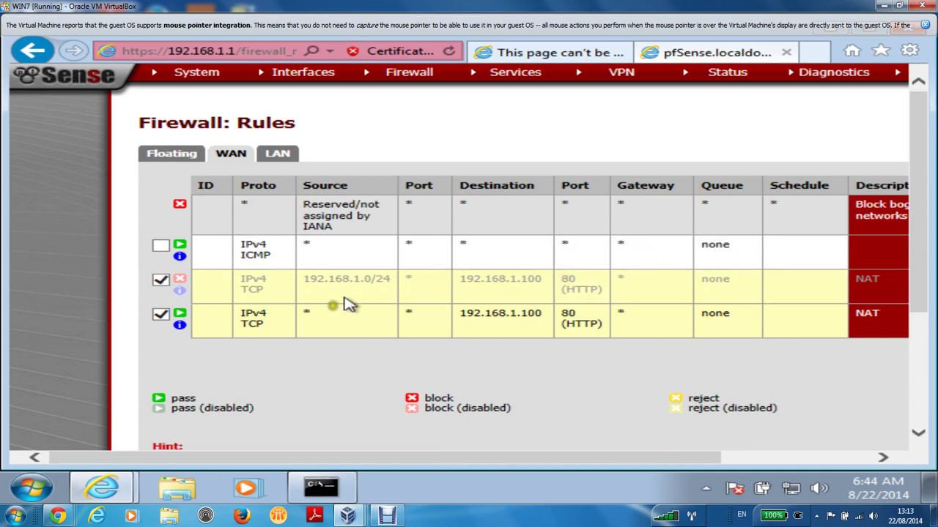
left_click(273, 331)
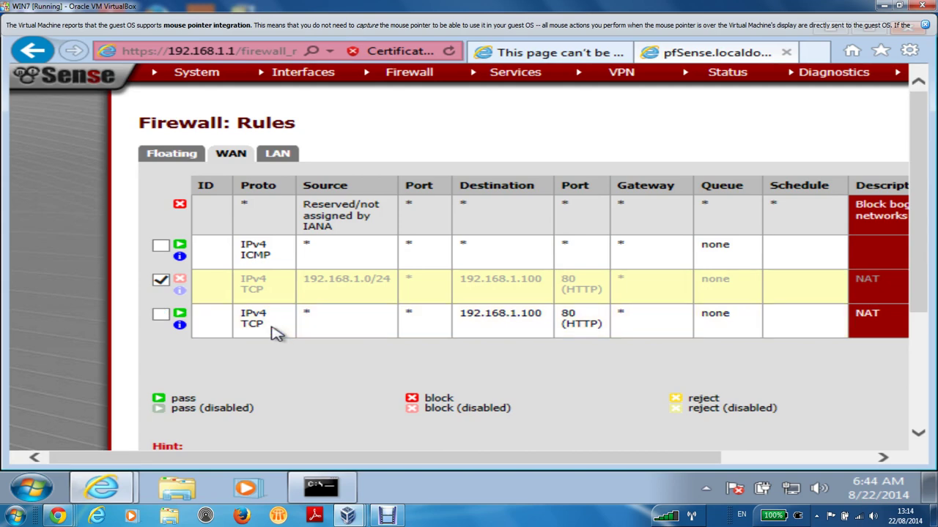
Switch the WAN pass rule for HTTP to 192.168.1.100 off and back on, and apply the firewall changes
left_click(180, 314)
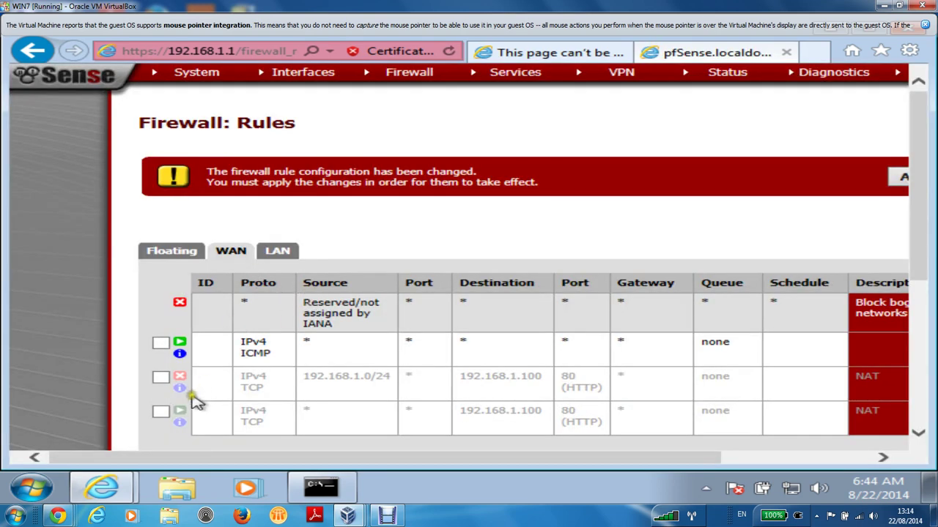
left_click(180, 412)
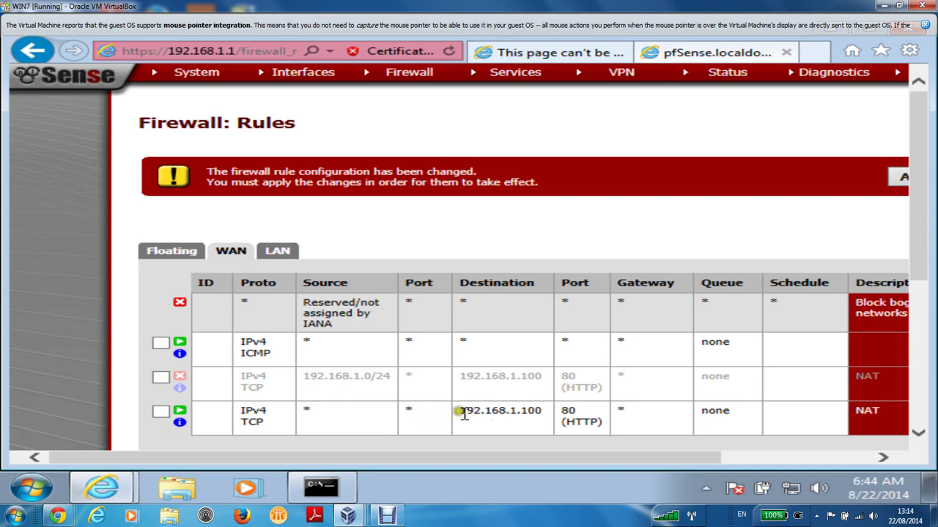
left_click_drag(460, 412, 716, 429)
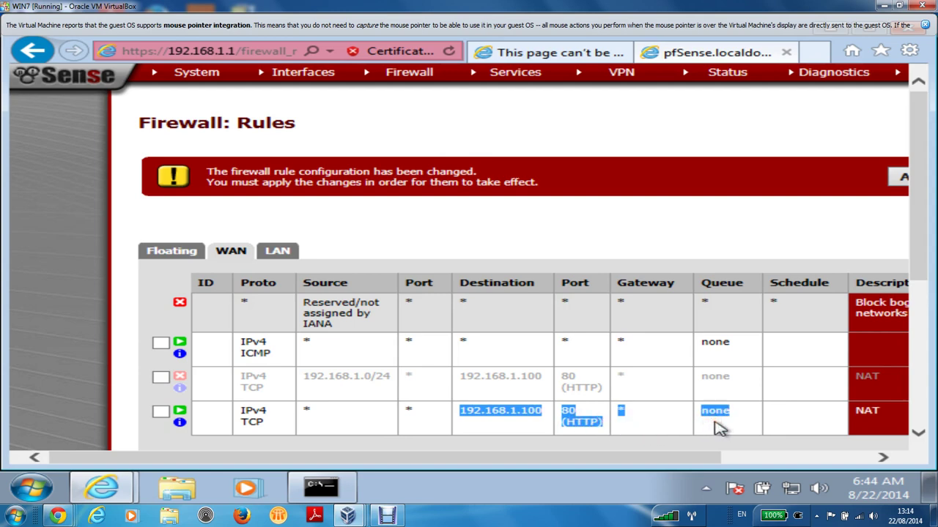
left_click(640, 362)
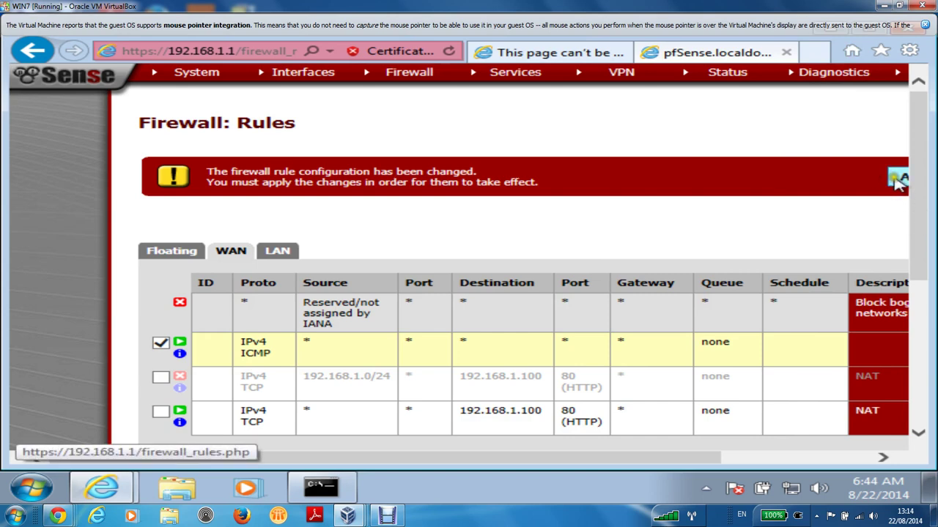
left_click(898, 181)
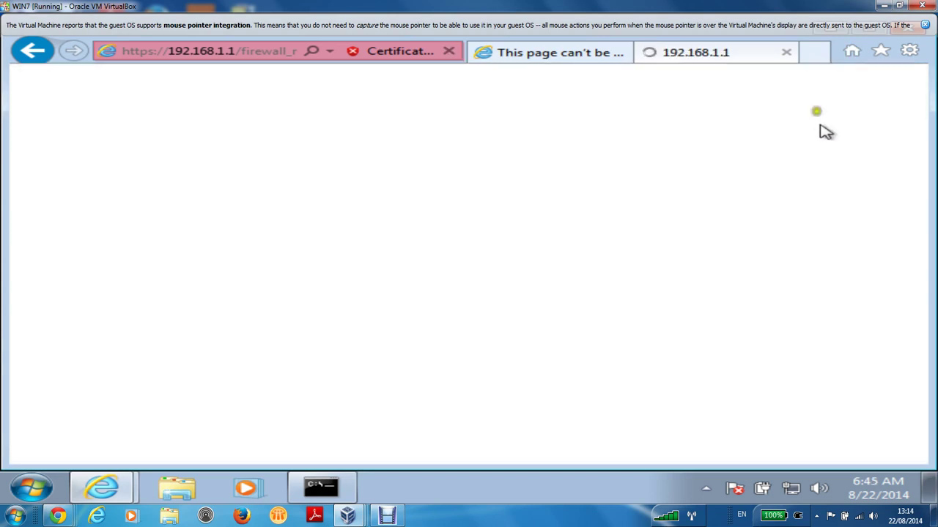
Minimize WIN7, list the command history in the KALI terminal and look through its earlier nmap entries
mouse_move(831, 66)
left_click(883, 6)
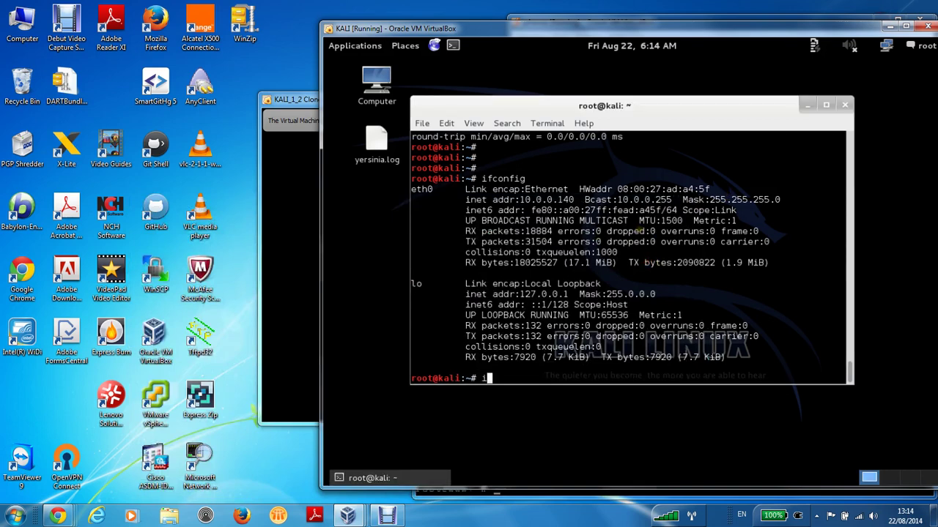
key("Return")
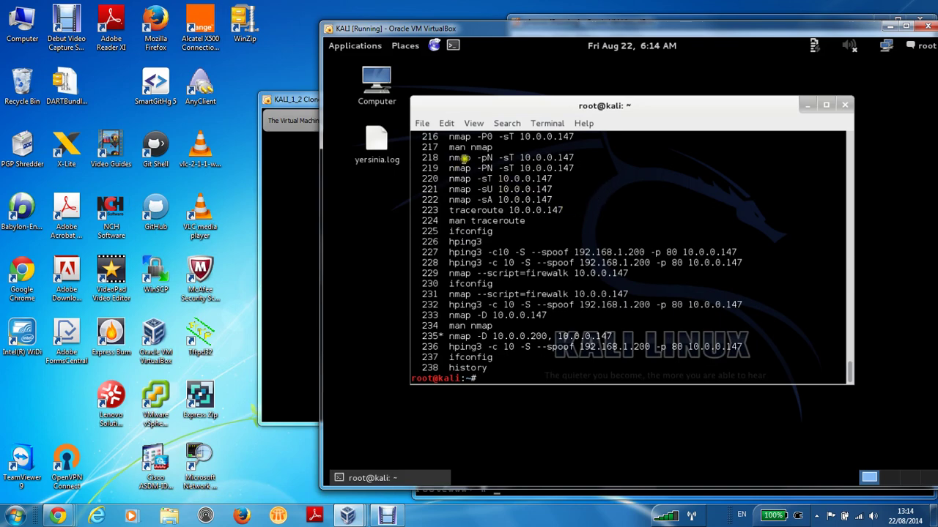
left_click_drag(446, 134, 475, 137)
left_click(475, 137)
left_click_drag(447, 136, 565, 256)
left_click(553, 277)
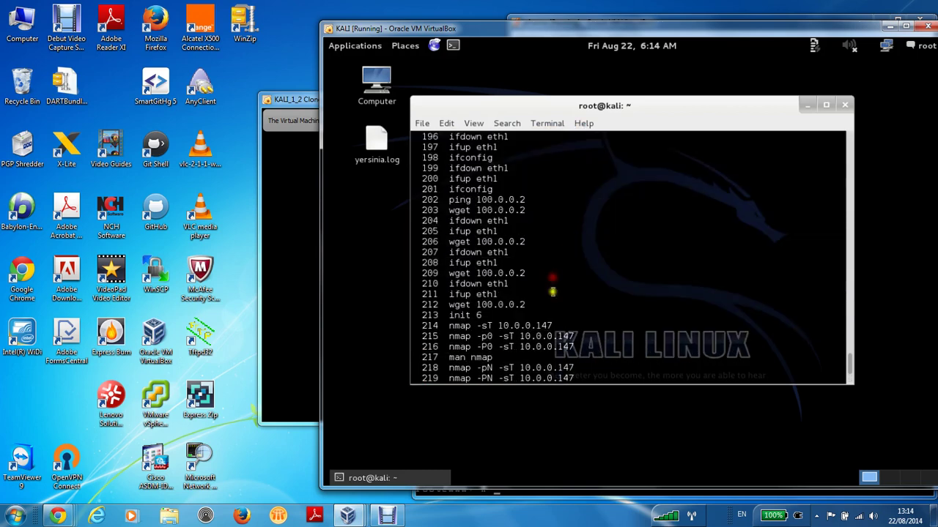
key("Return")
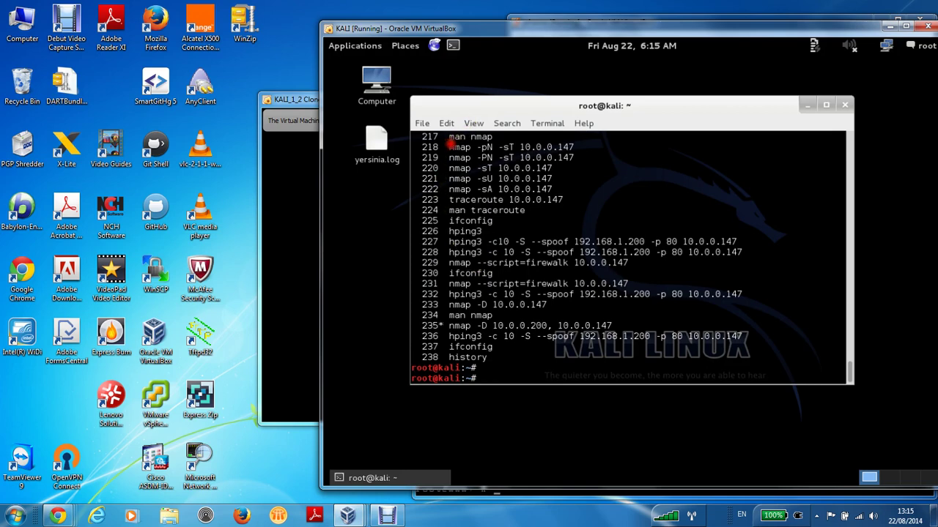
Copy the earlier nmap -PN scan from the history to the prompt and run nmap -PN -sT 10.0.0.14
left_click_drag(469, 147, 498, 148)
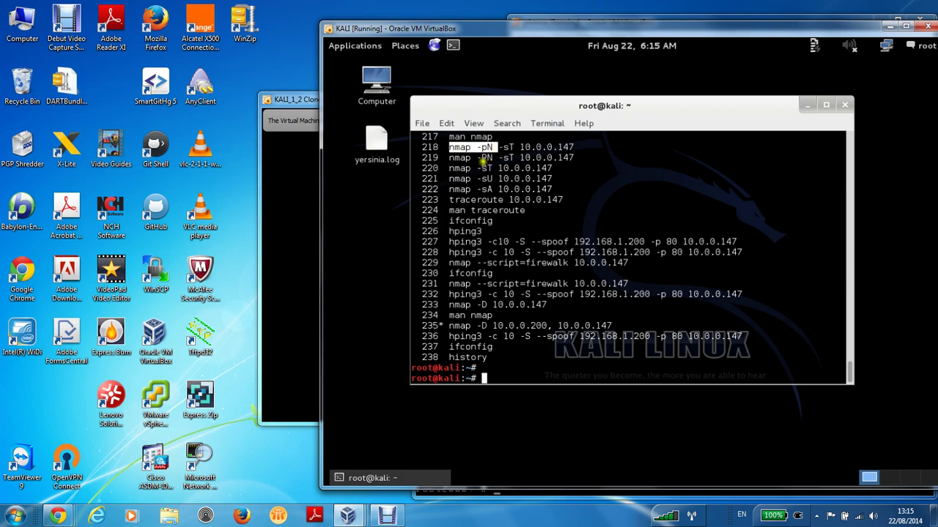
left_click(485, 158)
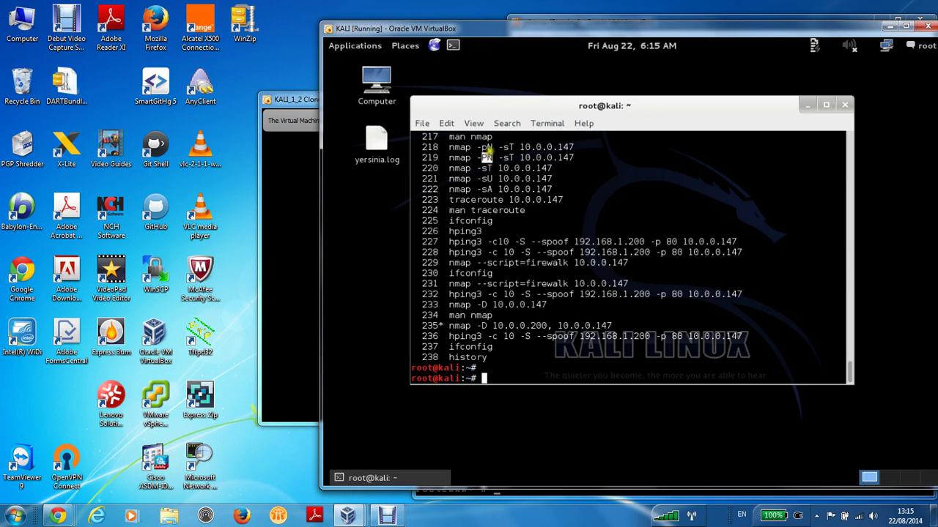
left_click_drag(447, 158, 569, 156)
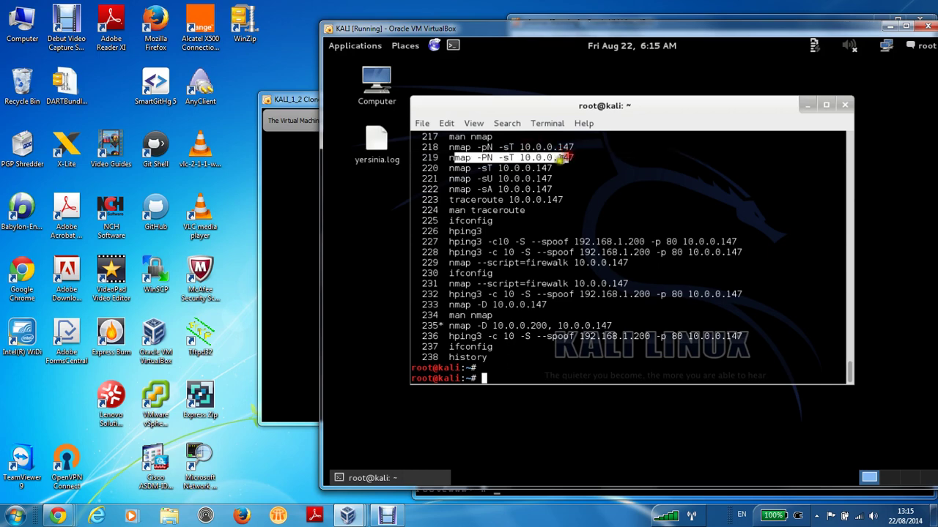
middle_click(570, 157)
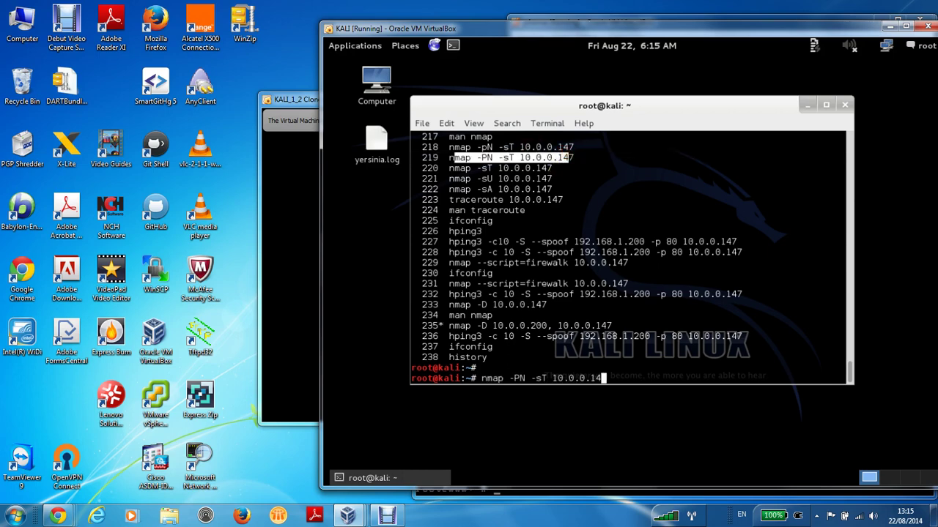
key("Return")
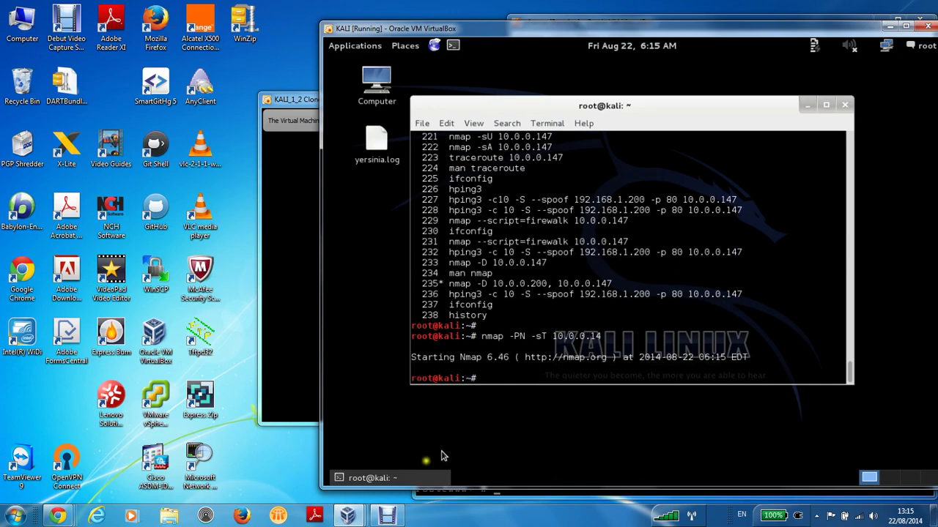
Switch back to the WIN7 machine and open the Snort service page in pfSense
left_click(393, 514)
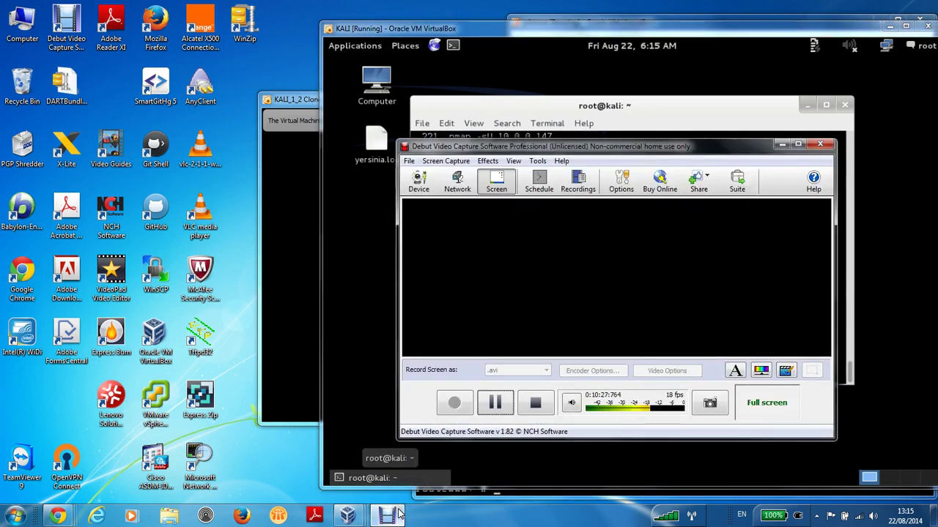
mouse_move(346, 514)
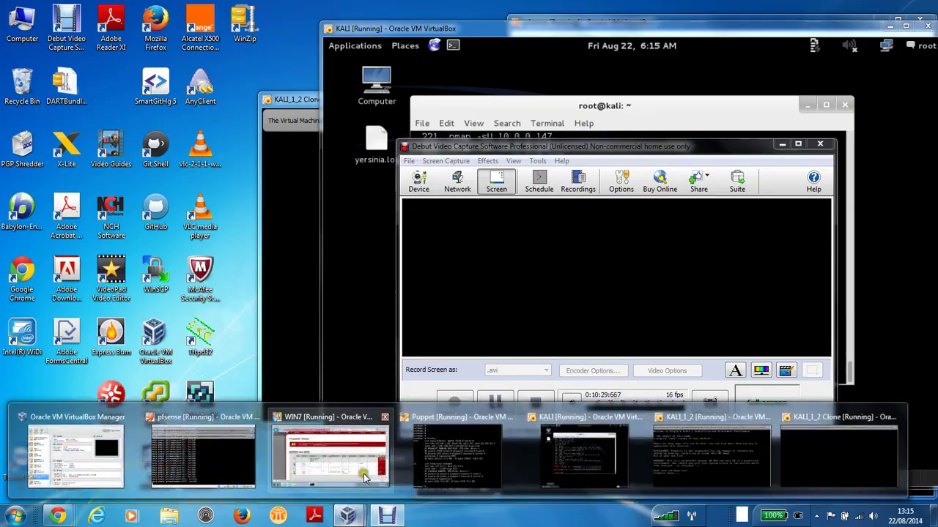
left_click(364, 476)
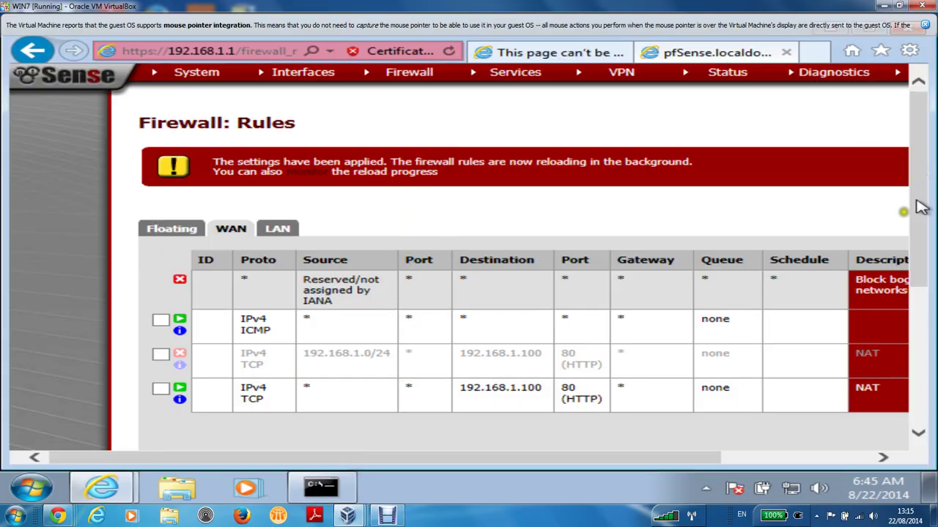
left_click_drag(916, 192, 924, 143)
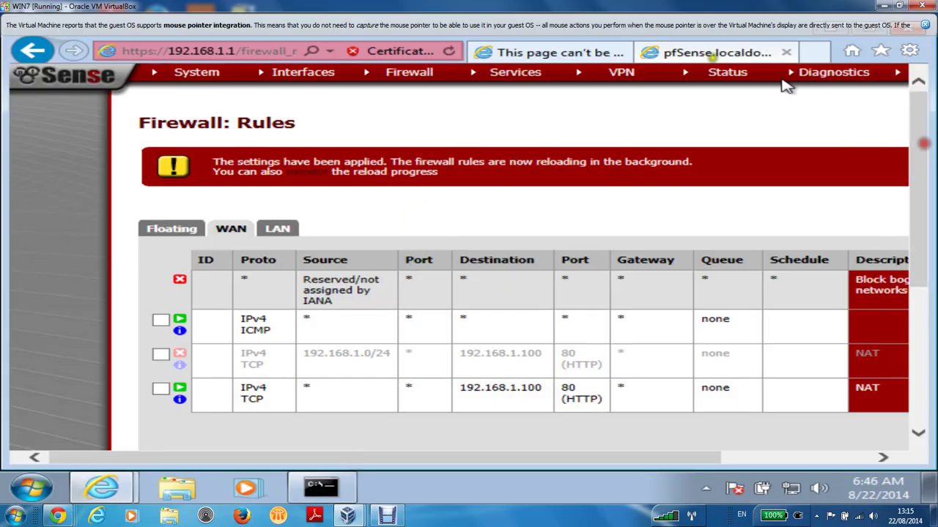
mouse_move(411, 74)
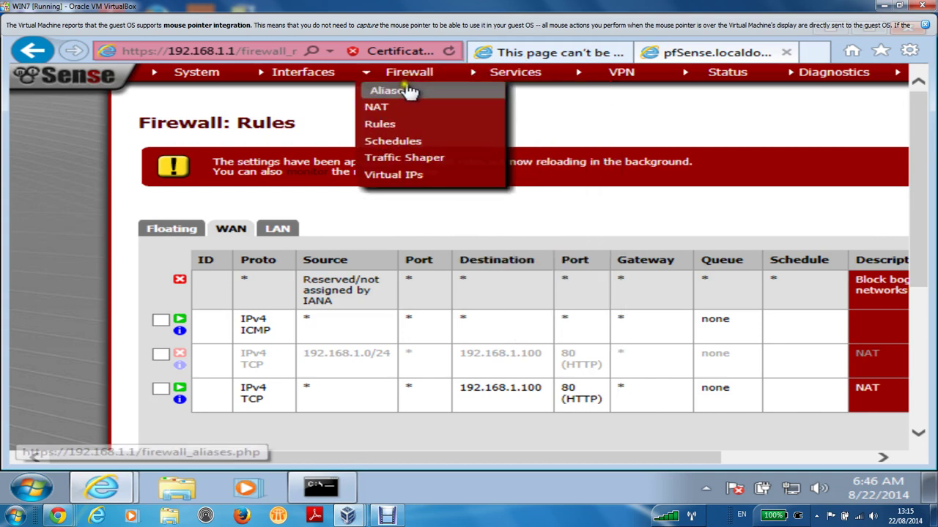
mouse_move(499, 69)
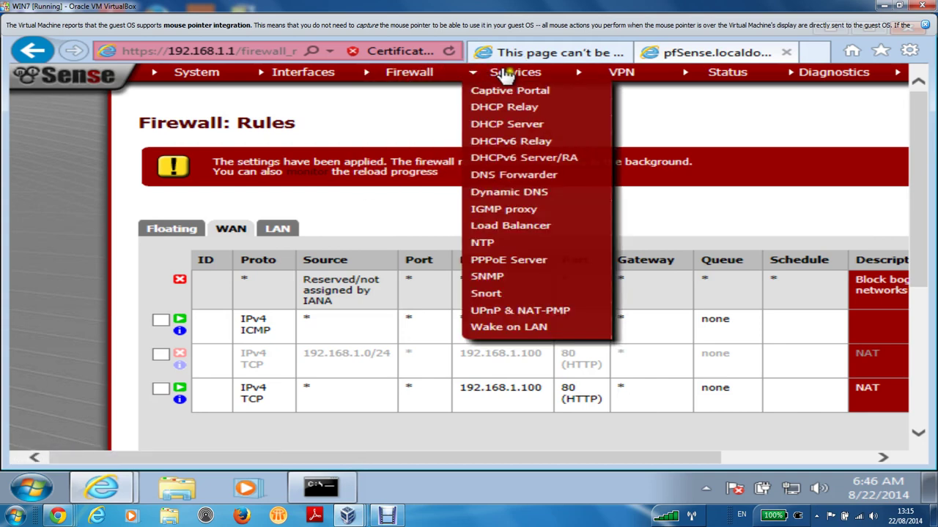
left_click(498, 293)
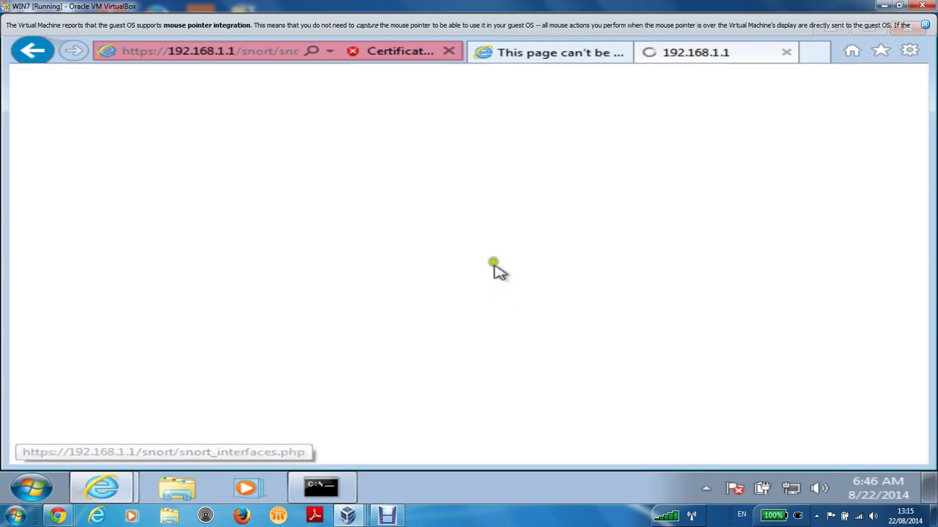